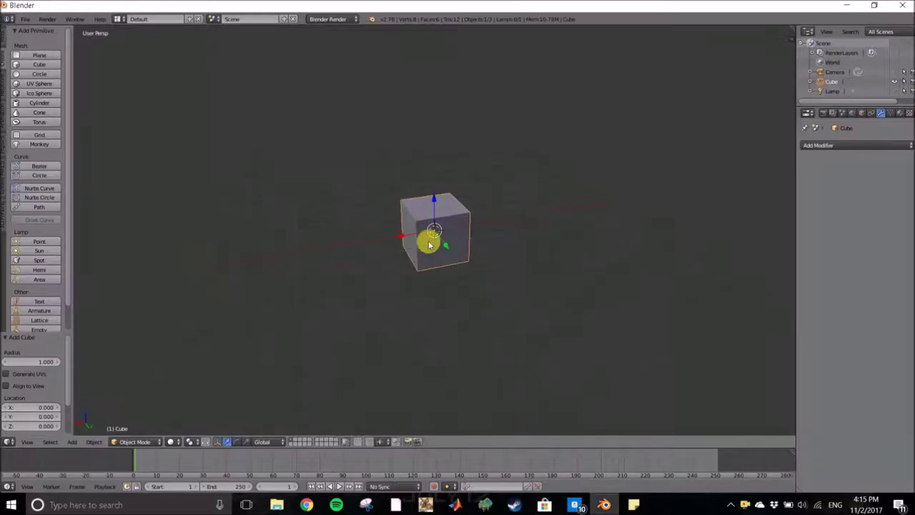
Add a second cube at -4 on X and apply a Subdivision Surface to round it into a sphere
left_click(39, 64)
type("gx-4")
key("Return")
left_click(856, 145)
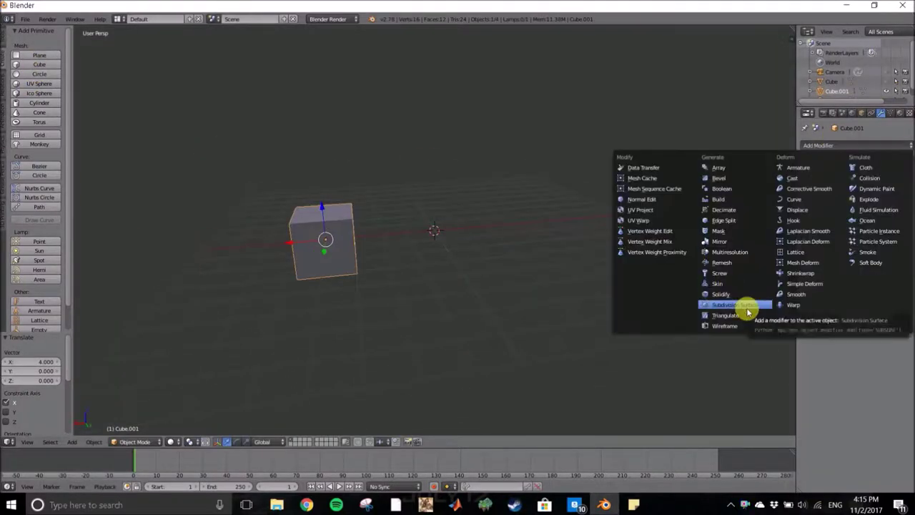
left_click(750, 307)
scroll(414, 210, "up", 5)
key("ctrl+a")
scroll(471, 257, "down", 4)
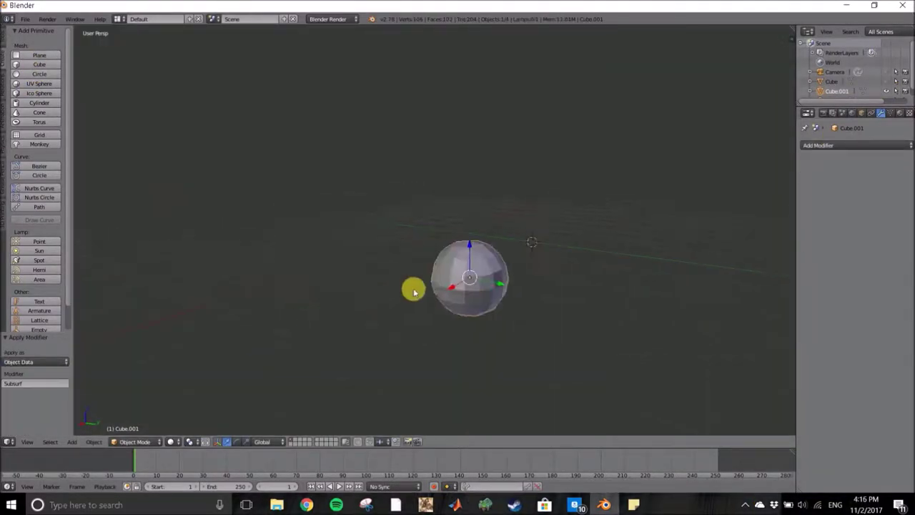
Isolate one vertical edge loop of the sphere, hide the rest, and extrude it into a ring band
key("Tab")
key("a")
right_click(361, 286, "ctrl")
key("ctrl+i")
key("h")
key("a")
left_click(419, 298)
middle_click_drag(419, 298, 372, 271)
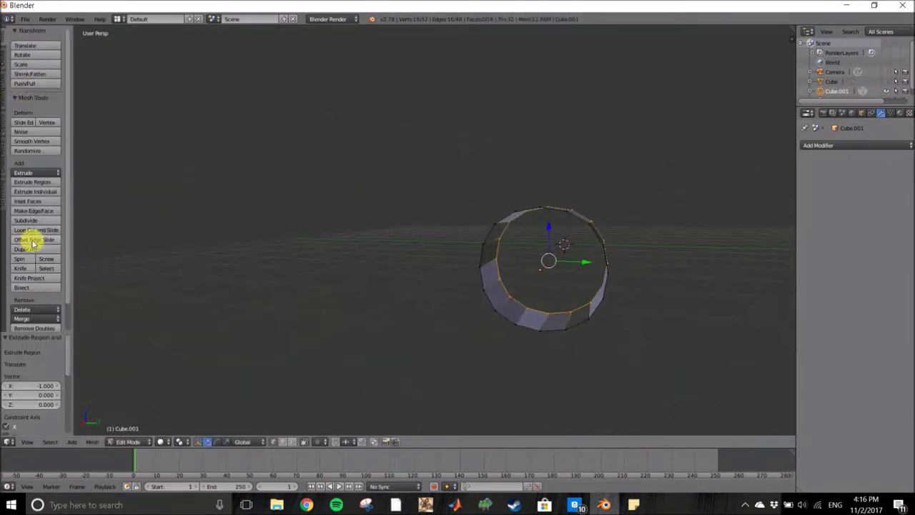
Duplicate and slightly shrink the ring loop, then extrude it 1 unit into a cylinder
left_click(33, 249)
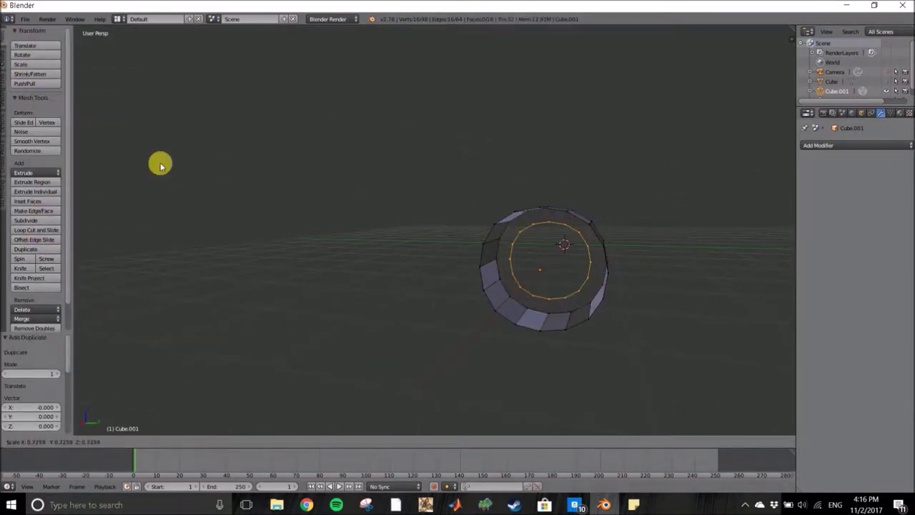
left_click(454, 262)
middle_click_drag(455, 263, 336, 317)
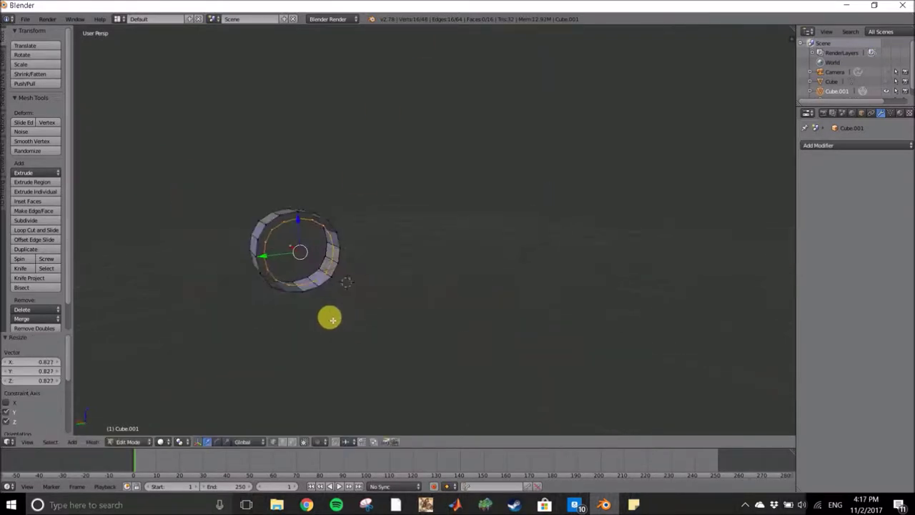
type("e1")
key("Return")
Move the ring loop 0.5 along X and select the element at the ring's top
middle_click_drag(427, 366, 323, 321)
scroll(319, 342, "up", 3)
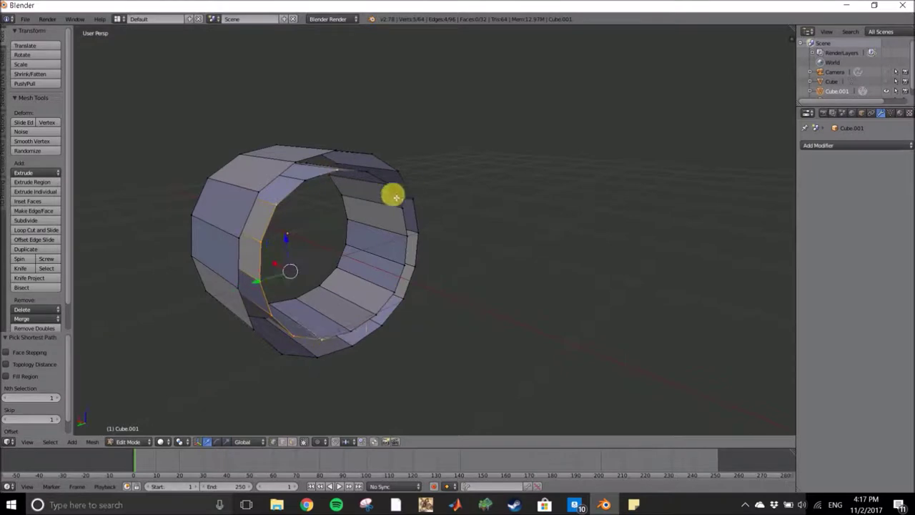
type("gx.5")
key("Return")
middle_click_drag(541, 265, 408, 227)
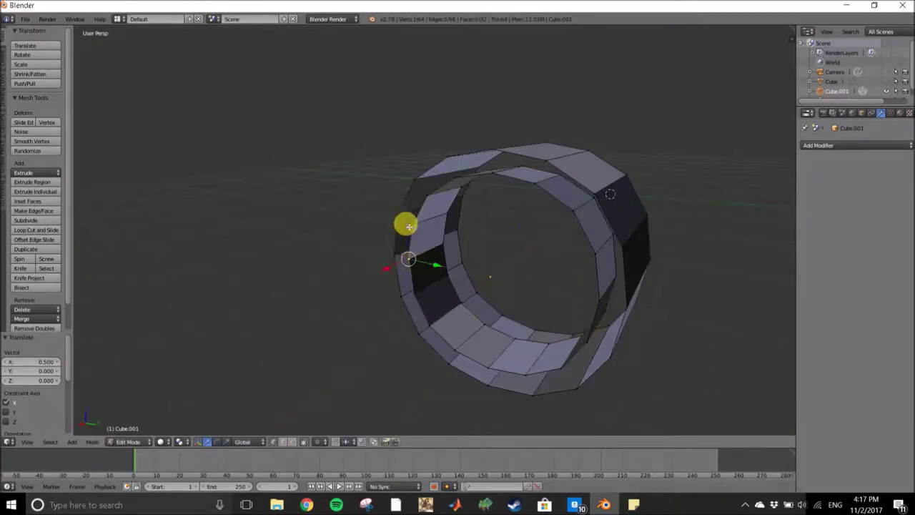
right_click(548, 159)
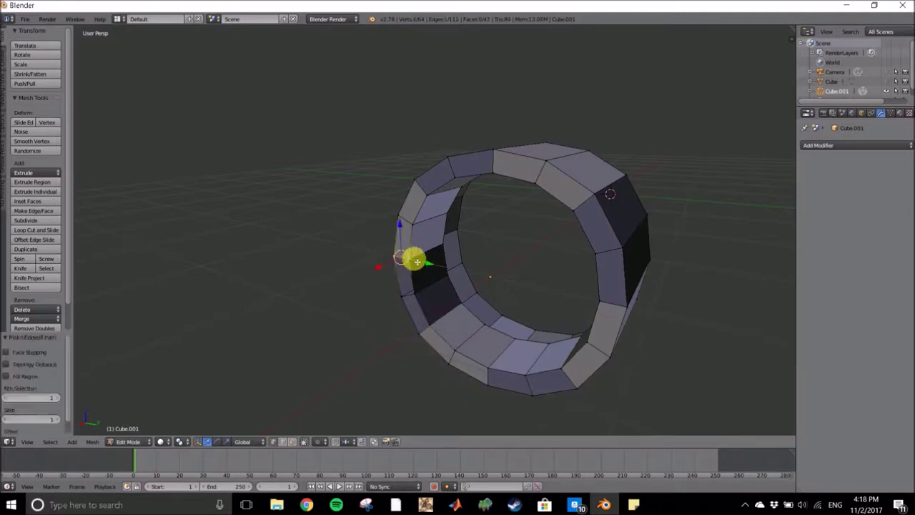
Fill the ring's end cap with several faces using Make Edge/Face (F)
middle_click_drag(416, 261, 335, 243)
mouse_move(107, 116)
middle_mouse_down()
mouse_move(643, 247)
mouse_move(622, 232)
middle_mouse_up()
key("f")
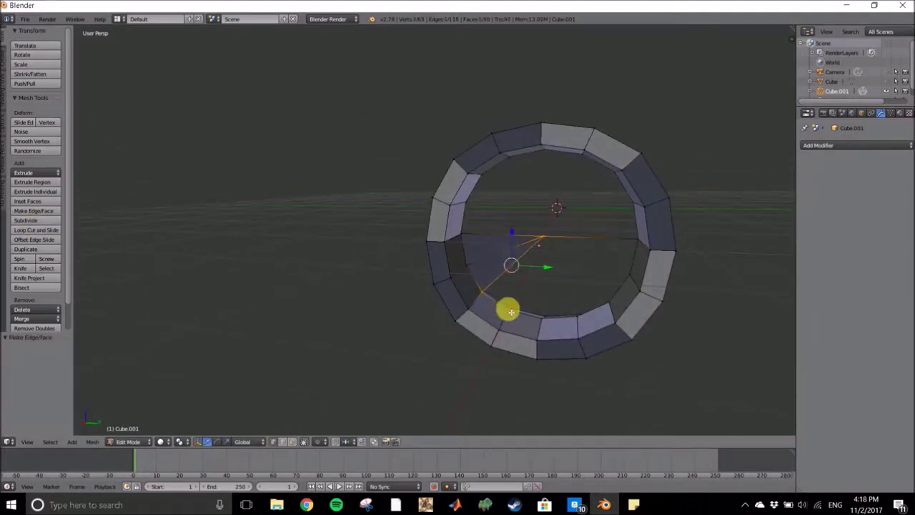
key("f")
mouse_move(551, 337)
middle_mouse_down()
mouse_move(598, 327)
mouse_move(634, 208)
mouse_move(565, 221)
mouse_move(568, 124)
middle_mouse_up()
key("f")
key("f")
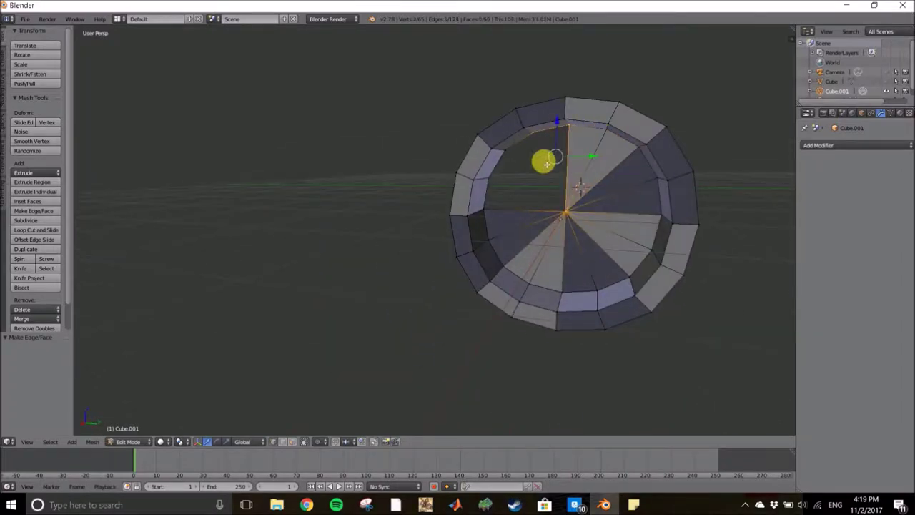
middle_click_drag(546, 164, 553, 118)
Fill faces across the tube's edge path with F, then return to Object Mode
key("f")
mouse_move(491, 149)
middle_mouse_down()
mouse_move(566, 250)
mouse_move(414, 232)
mouse_move(307, 285)
middle_mouse_up()
Duplicate the ring 0.5 back along X and extrude it into a longer tube section
key("Tab")
key("Tab")
mouse_move(218, 224)
middle_mouse_down()
mouse_move(253, 179)
mouse_move(37, 247)
middle_mouse_up()
left_click(37, 247)
type("x-.5")
key("Return")
key("e")
mouse_move(271, 315)
middle_mouse_down()
mouse_move(491, 315)
mouse_move(451, 319)
mouse_move(360, 276)
mouse_move(382, 230)
mouse_move(413, 241)
middle_mouse_up()
left_click(491, 313)
right_click(360, 276, "ctrl")
key("f")
mouse_move(364, 171)
middle_mouse_down()
mouse_move(316, 190)
mouse_move(316, 249)
mouse_move(352, 193)
middle_mouse_up()
key("f")
mouse_move(383, 243)
middle_mouse_down()
mouse_move(474, 257)
mouse_move(570, 308)
middle_mouse_up()
scroll(643, 233, "down", 4)
key("Tab")
mouse_move(648, 245)
middle_mouse_down()
mouse_move(648, 256)
mouse_move(541, 227)
middle_mouse_up()
right_click(832, 82)
Join the tube and cube with Ctrl+J and delete the cube face facing the barrel
left_click(829, 90)
left_click(43, 141)
key("Tab")
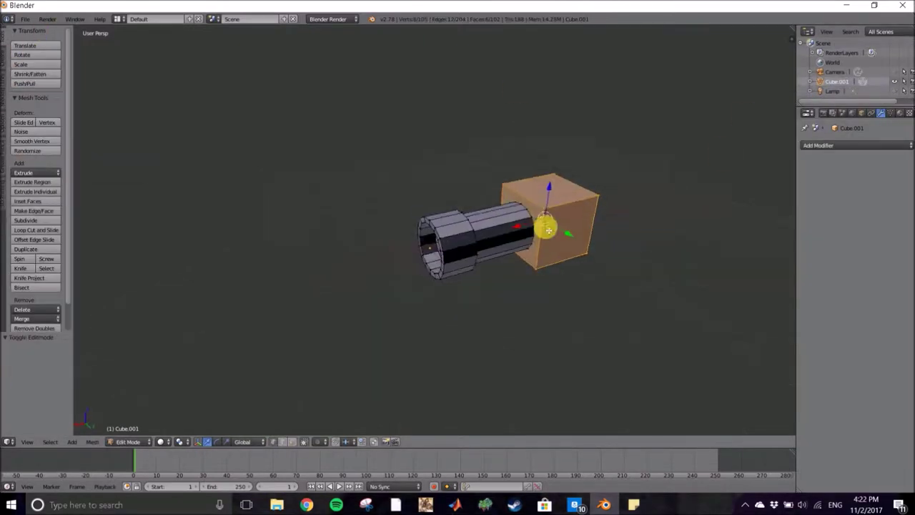
middle_click_drag(545, 220, 565, 198)
right_click(565, 260)
key("x")
left_click(564, 355)
mouse_move(565, 355)
middle_mouse_down()
mouse_move(594, 313)
mouse_move(580, 249)
mouse_move(617, 236)
mouse_move(556, 237)
middle_mouse_up()
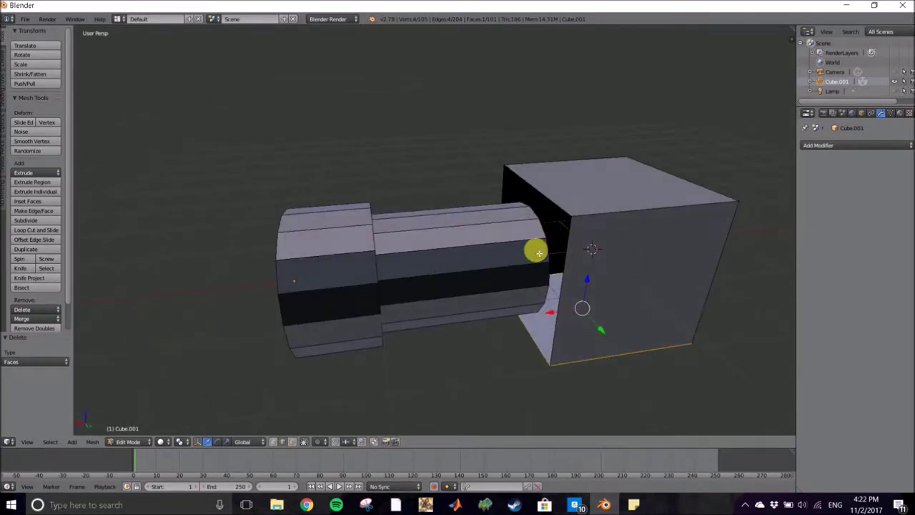
Add a Loop Cut and Slide across the cube and clear the selection
right_click(730, 219, "ctrl")
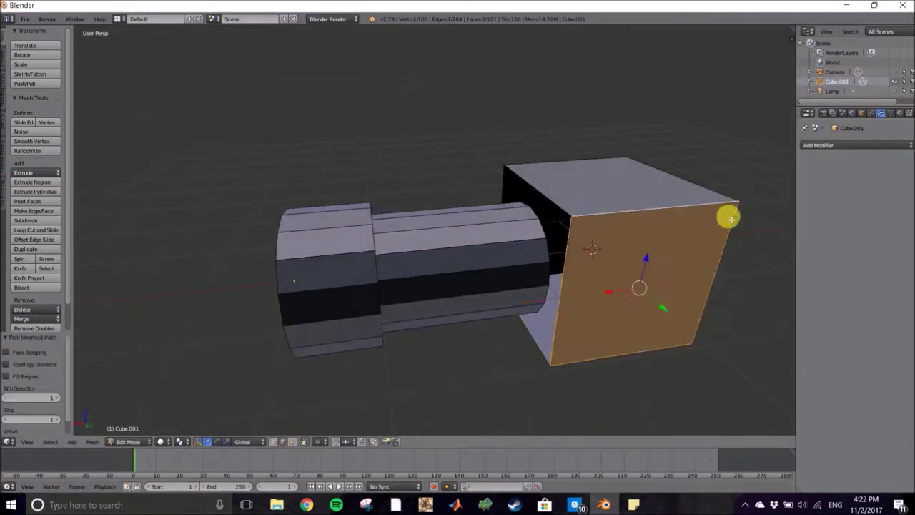
left_click(38, 234)
left_click(545, 224)
mouse_move(545, 224)
middle_mouse_down()
mouse_move(729, 343)
mouse_move(612, 148)
middle_mouse_up()
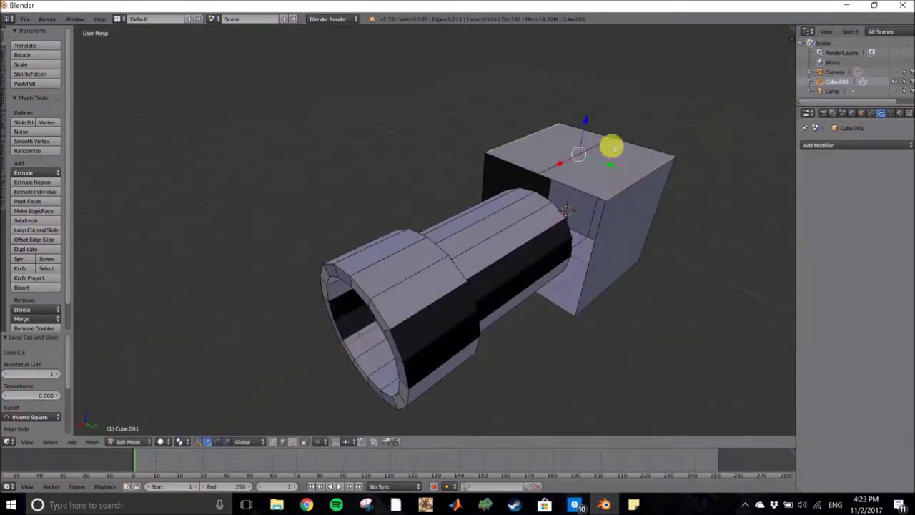
left_click(636, 261)
key("a")
middle_click_drag(636, 261, 541, 272)
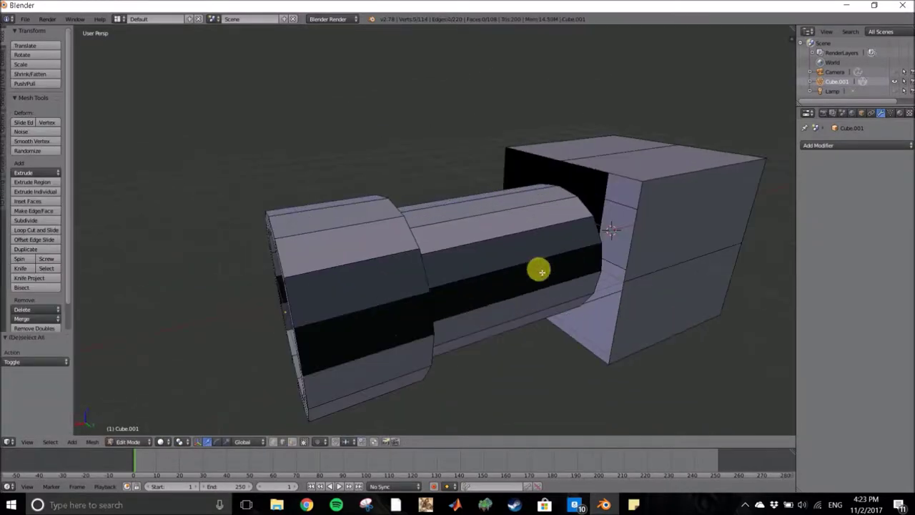
Fill triangular faces with F to bridge the cylinder's end to the cube
mouse_move(629, 254)
middle_mouse_down()
mouse_move(612, 193)
mouse_move(622, 154)
mouse_move(637, 171)
middle_mouse_up()
key("f")
key("f")
key("f")
mouse_move(546, 166)
middle_mouse_down()
mouse_move(596, 157)
mouse_move(626, 274)
mouse_move(601, 281)
middle_mouse_up()
key("f")
mouse_move(608, 235)
middle_mouse_down()
mouse_move(608, 307)
mouse_move(556, 291)
mouse_move(528, 307)
middle_mouse_up()
Fill one more face at the join, then inspect the mesh from the side
key("f")
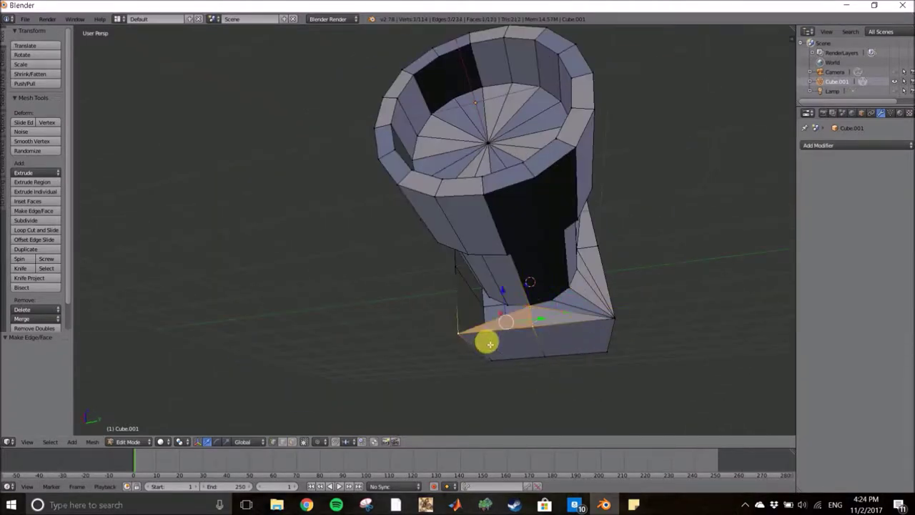
key("f")
middle_click_drag(486, 344, 497, 315)
middle_click_drag(445, 271, 406, 308)
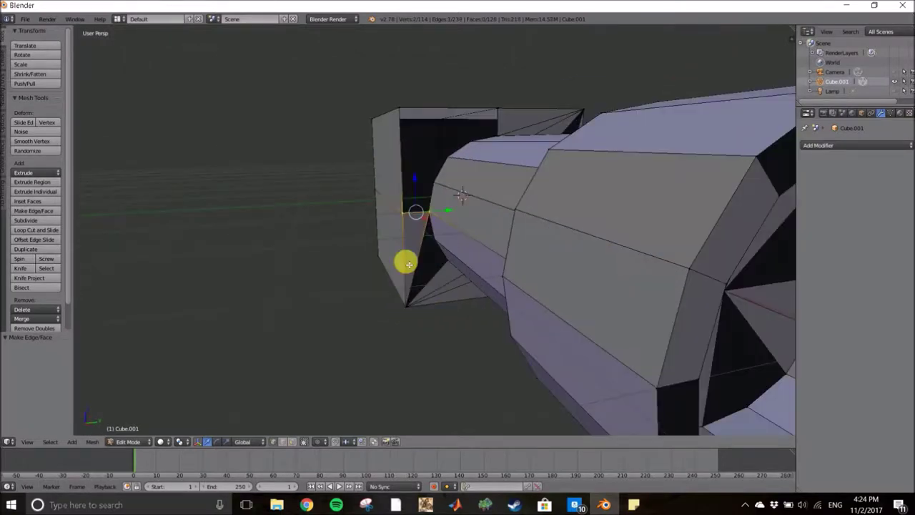
scroll(468, 144, "down", 3)
scroll(485, 112, "down", 5)
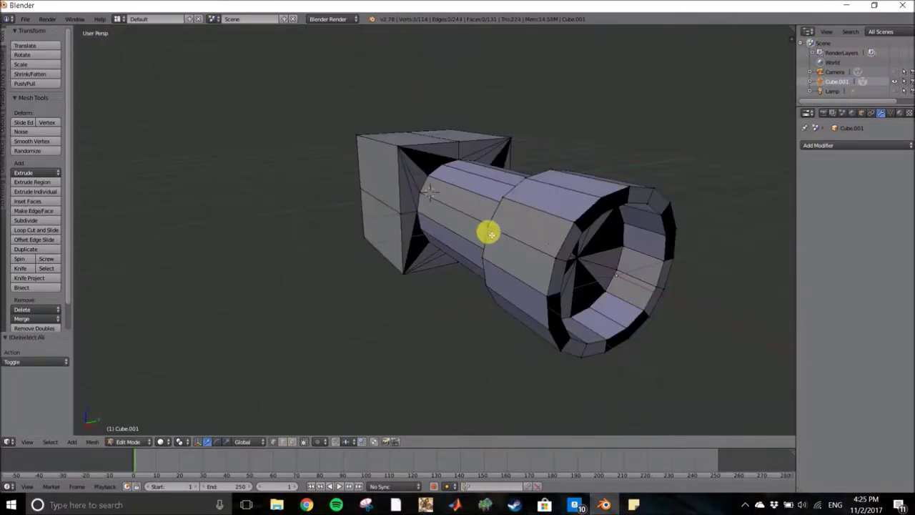
middle_click_drag(511, 204, 539, 237)
key("a")
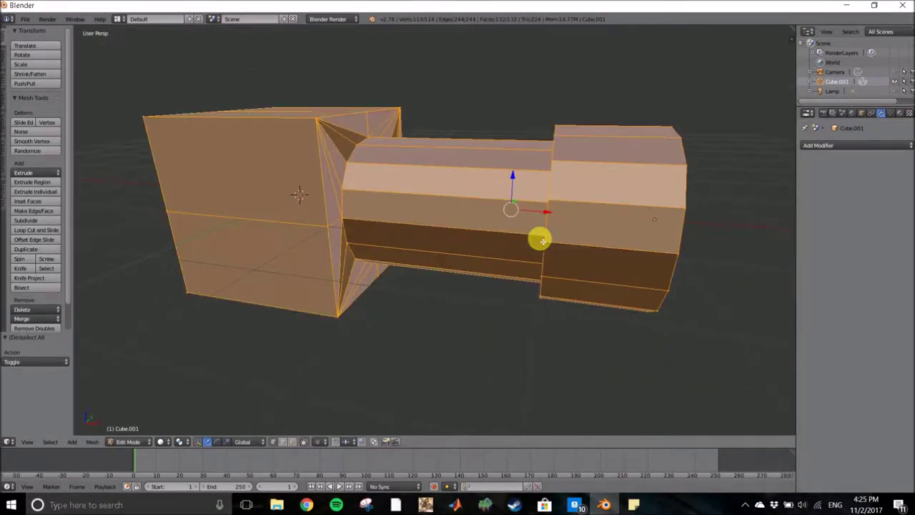
mouse_move(541, 241)
middle_mouse_down()
mouse_move(419, 261)
mouse_move(517, 210)
mouse_move(446, 166)
mouse_move(305, 237)
middle_mouse_up()
key("a")
Move the barrel-to-cube junction edge loop 0.25 along X, then switch to face select
right_click(446, 165, "ctrl")
type("gx.25")
key("Return")
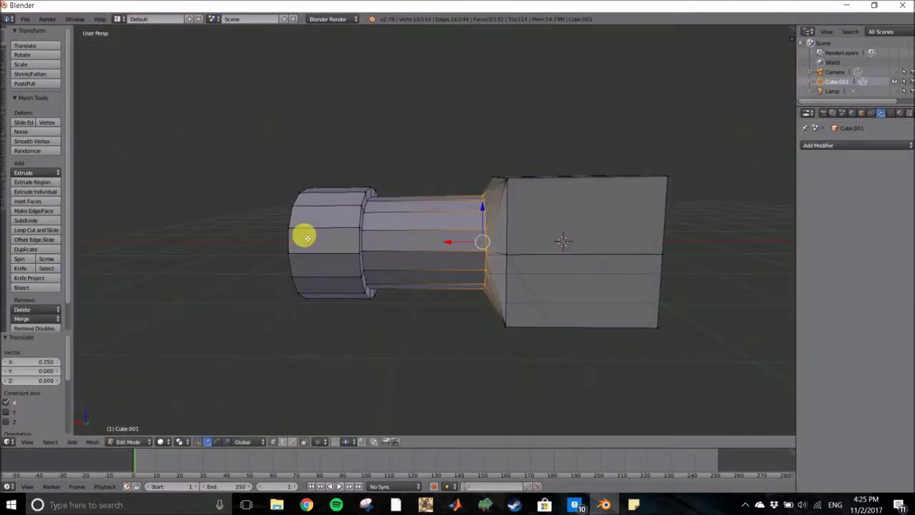
mouse_move(434, 255)
middle_mouse_down()
mouse_move(453, 271)
mouse_move(597, 218)
middle_mouse_up()
left_click(291, 443)
mouse_move(292, 444)
middle_mouse_down()
mouse_move(607, 271)
mouse_move(556, 329)
mouse_move(535, 293)
mouse_move(409, 184)
mouse_move(289, 171)
middle_mouse_up()
Delete the junction fan with Only Edges & Faces, cancelling an accidental bevel
mouse_move(526, 248)
middle_mouse_down()
mouse_move(513, 307)
mouse_move(404, 188)
mouse_move(255, 221)
middle_mouse_up()
left_click(404, 188, "ctrl")
key("x")
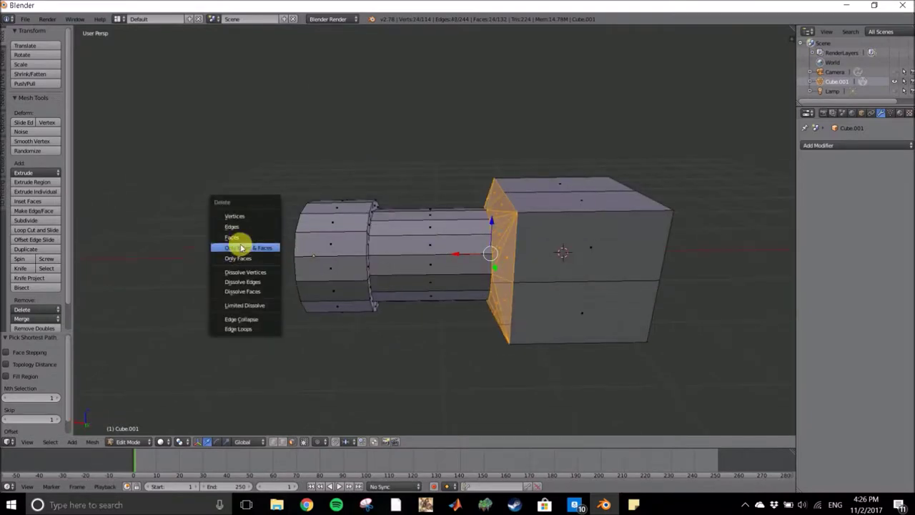
left_click(232, 237)
mouse_move(465, 317)
middle_mouse_down()
mouse_move(579, 207)
mouse_move(409, 274)
mouse_move(506, 337)
mouse_move(357, 323)
mouse_move(293, 449)
mouse_move(536, 171)
mouse_move(559, 180)
mouse_move(594, 224)
mouse_move(586, 203)
mouse_move(600, 200)
mouse_move(657, 241)
mouse_move(597, 243)
middle_mouse_up()
key("ctrl+b")
key("Escape")
Refill faces across the junction gap to reconnect the tube to the housing
key("f")
right_click(588, 183, "shift")
key("f")
key("f")
key("f")
mouse_move(629, 308)
middle_mouse_down()
mouse_move(596, 310)
mouse_move(570, 286)
middle_mouse_up()
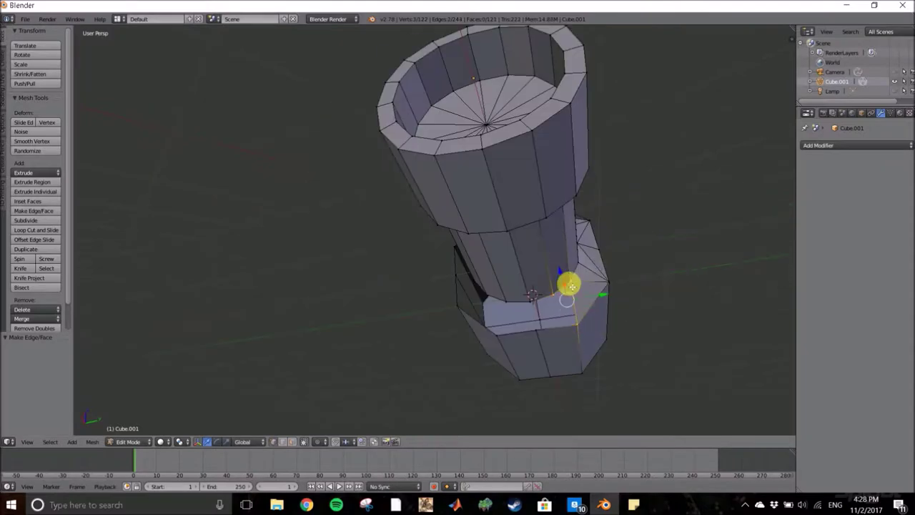
Fill the last open faces at the barrel-to-body join
mouse_move(555, 351)
middle_mouse_down()
mouse_move(496, 338)
mouse_move(464, 298)
middle_mouse_up()
key("f")
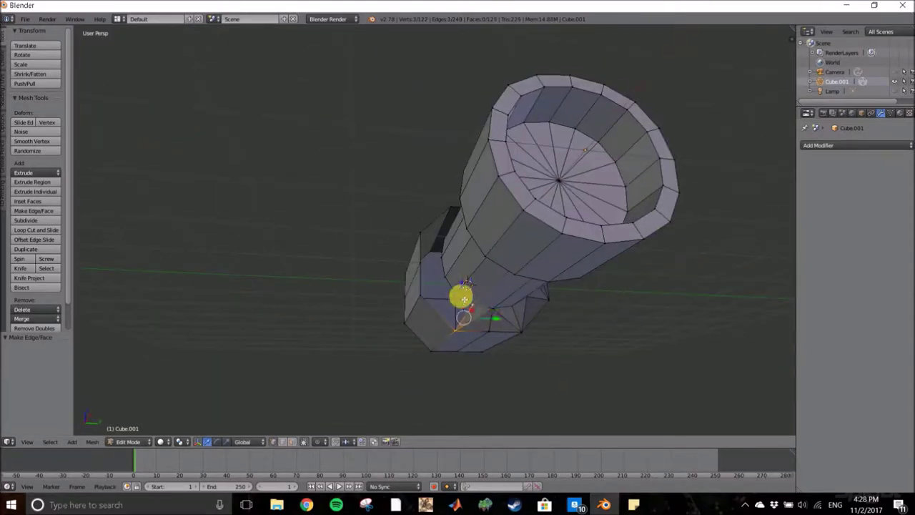
mouse_move(458, 331)
middle_mouse_down()
mouse_move(441, 264)
mouse_move(398, 240)
middle_mouse_up()
key("f")
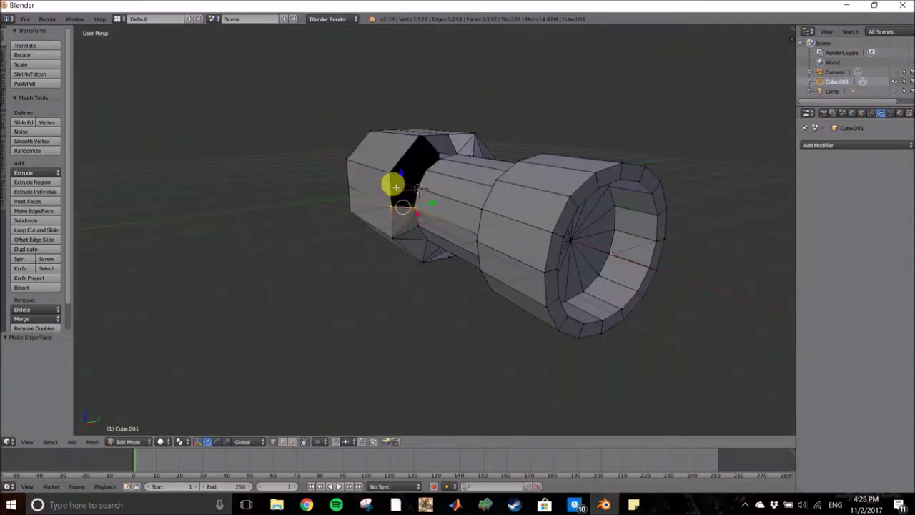
mouse_move(428, 190)
middle_mouse_down()
mouse_move(388, 198)
mouse_move(442, 179)
mouse_move(465, 131)
mouse_move(594, 149)
middle_mouse_up()
key("f")
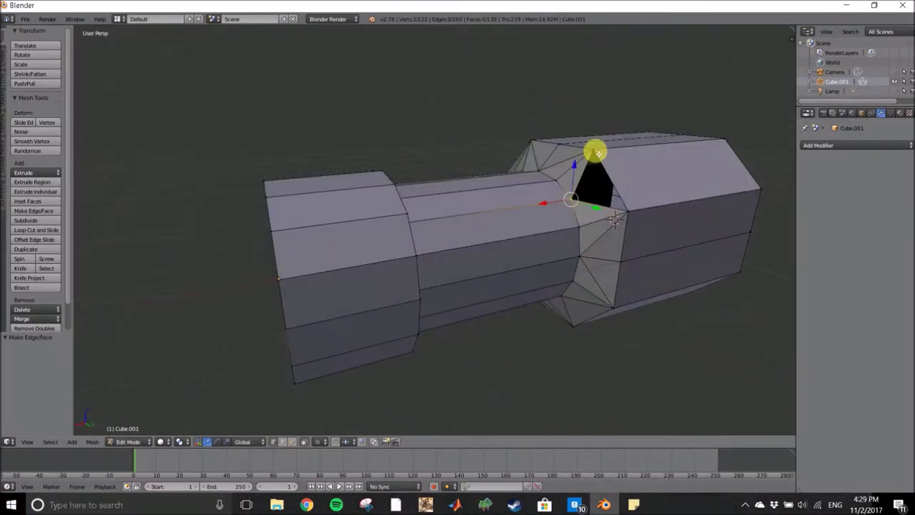
Select the body's end-cap faces and extrude them -2 units along X
key("Tab")
scroll(594, 205, "up", 3)
key("Tab")
scroll(594, 205, "down", 3)
mouse_move(553, 213)
middle_mouse_down()
mouse_move(565, 267)
mouse_move(486, 259)
middle_mouse_up()
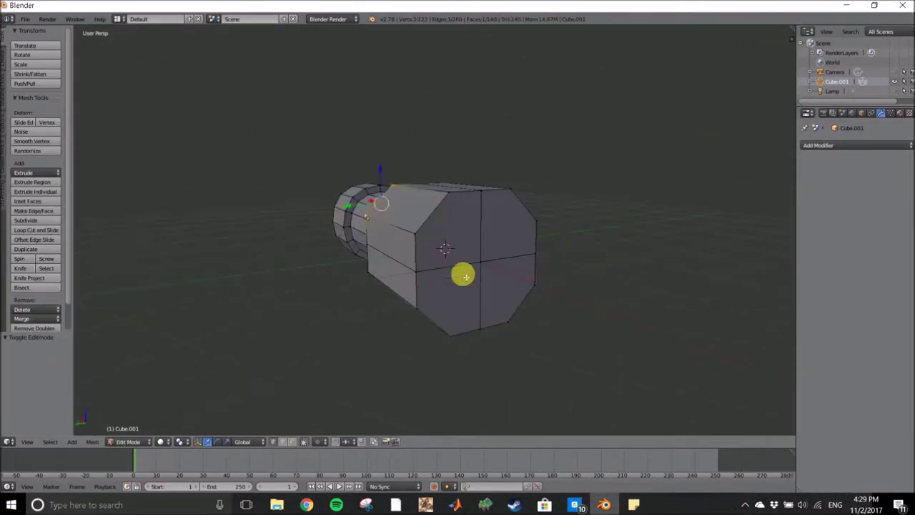
right_click(443, 301, "shift")
middle_click_drag(443, 301, 638, 309)
type("e")
type("-2")
key("Return")
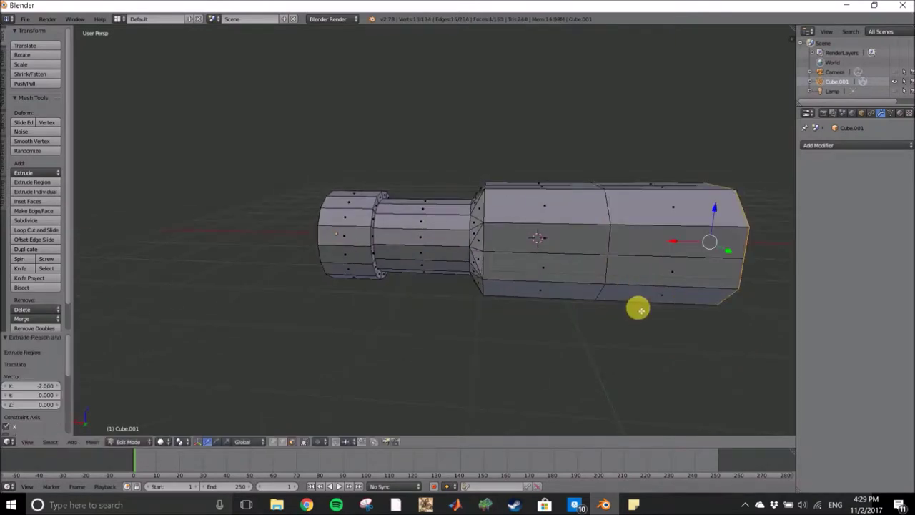
Select an edge loop on the lengthened body, then return to Object Mode to inspect it
mouse_move(637, 307)
middle_mouse_down()
mouse_move(561, 281)
mouse_move(629, 326)
mouse_move(736, 340)
middle_mouse_up()
middle_click_drag(547, 283, 551, 271)
key("a")
key("a")
right_click(680, 198, "alt")
key("Tab")
key("Tab")
middle_click_drag(663, 298, 276, 261)
mouse_move(517, 201)
middle_mouse_down()
mouse_move(671, 241)
mouse_move(310, 190)
mouse_move(226, 240)
middle_mouse_up()
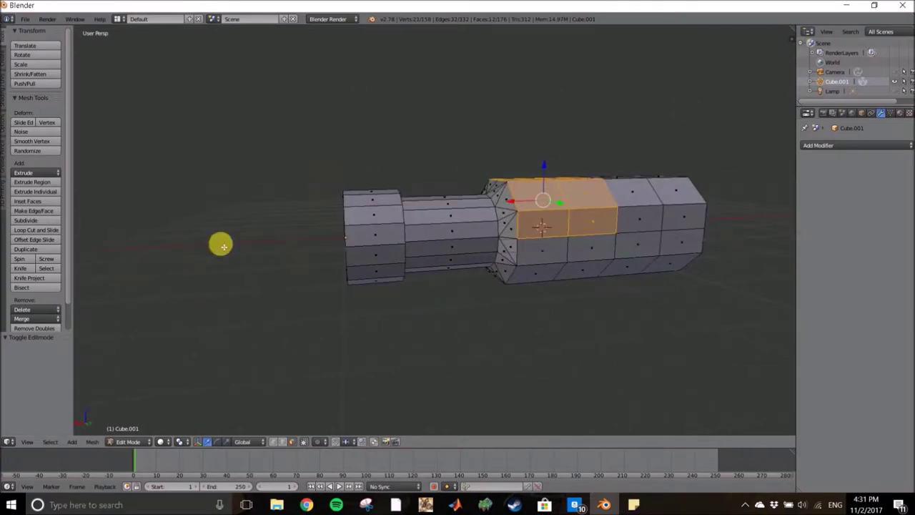
Try extruding and scaling the rear section's top faces, cancelling each attempt
middle_click_drag(401, 284, 328, 319)
key("e")
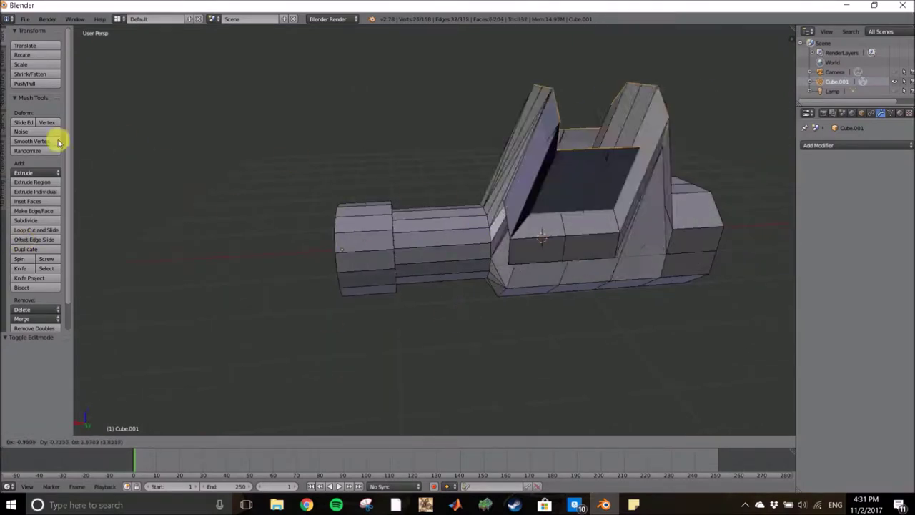
key("Escape")
middle_click_drag(395, 348, 339, 321)
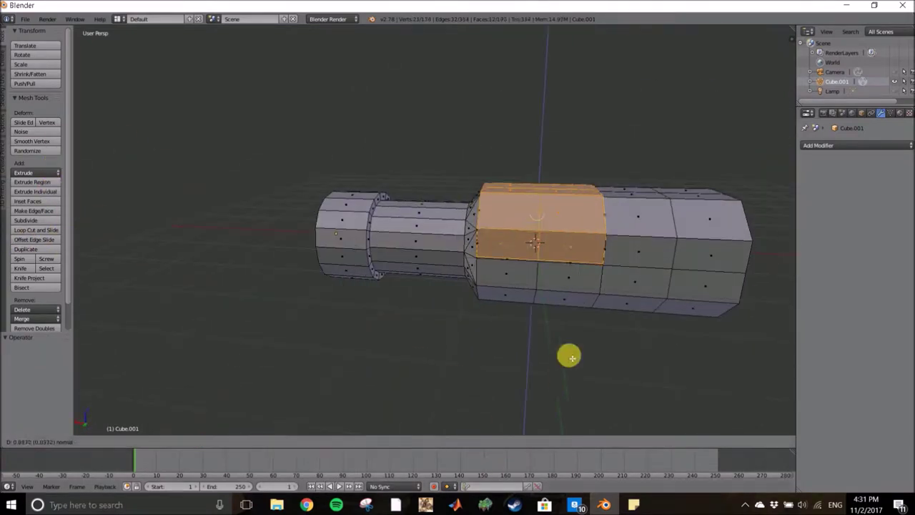
key("e")
key("Escape")
middle_click_drag(571, 310, 643, 311)
key("s")
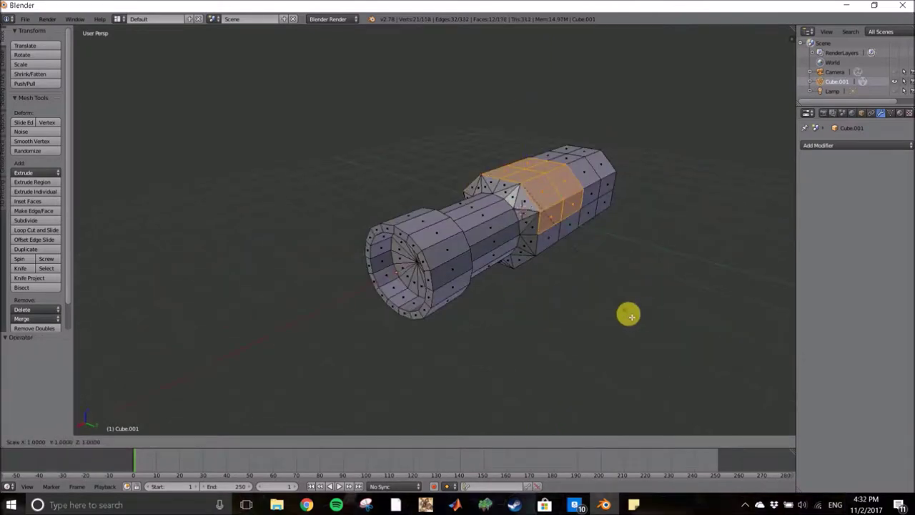
key("Escape")
Duplicate the selected top faces, then delete the duplicate
left_click(50, 251)
key("Escape")
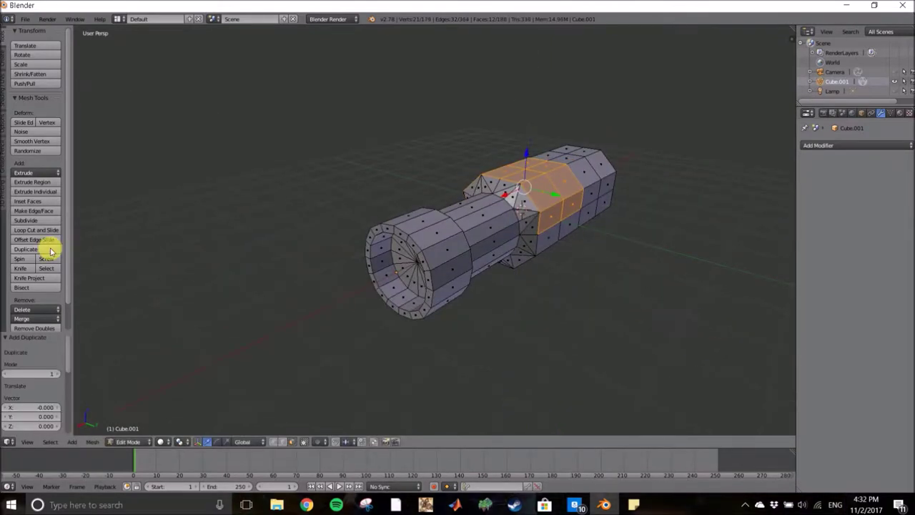
left_click(619, 220)
mouse_move(619, 221)
middle_mouse_down()
mouse_move(590, 239)
mouse_move(736, 269)
mouse_move(709, 275)
mouse_move(583, 261)
middle_mouse_up()
key("x")
left_click(708, 278)
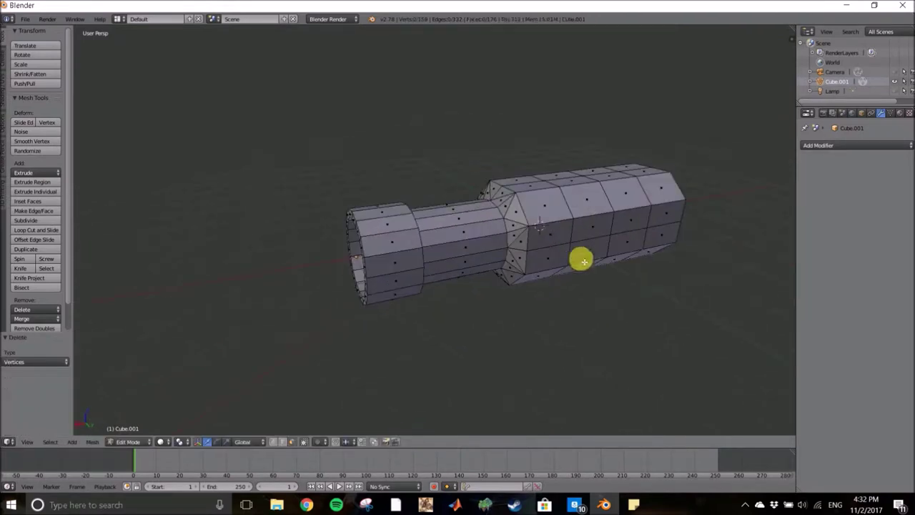
middle_click_drag(353, 394, 637, 292)
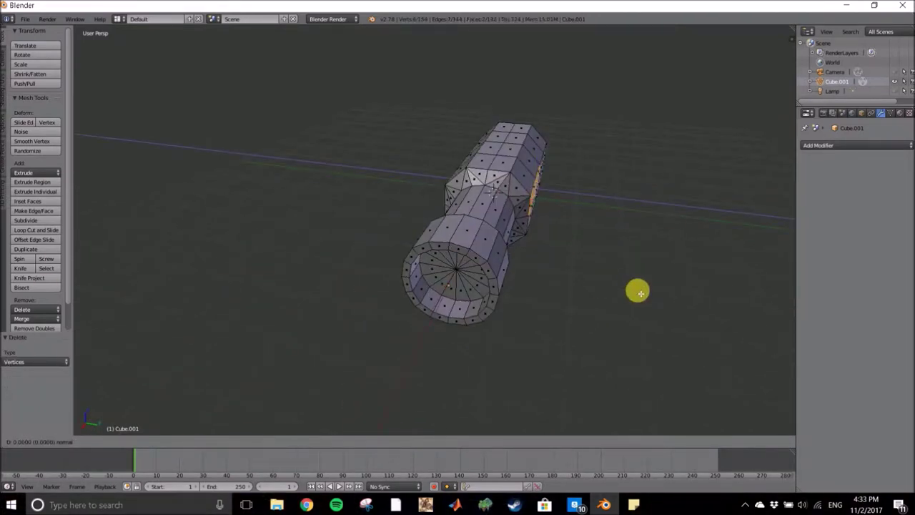
Extrude the rear section's top faces 0.5 upward into a raised block
type("5")
key("Return")
scroll(637, 292, "up", 4)
middle_click_drag(434, 239, 347, 294)
mouse_move(388, 270)
middle_mouse_down()
mouse_move(472, 264)
mouse_move(629, 281)
middle_mouse_up()
key("e")
left_click(578, 215)
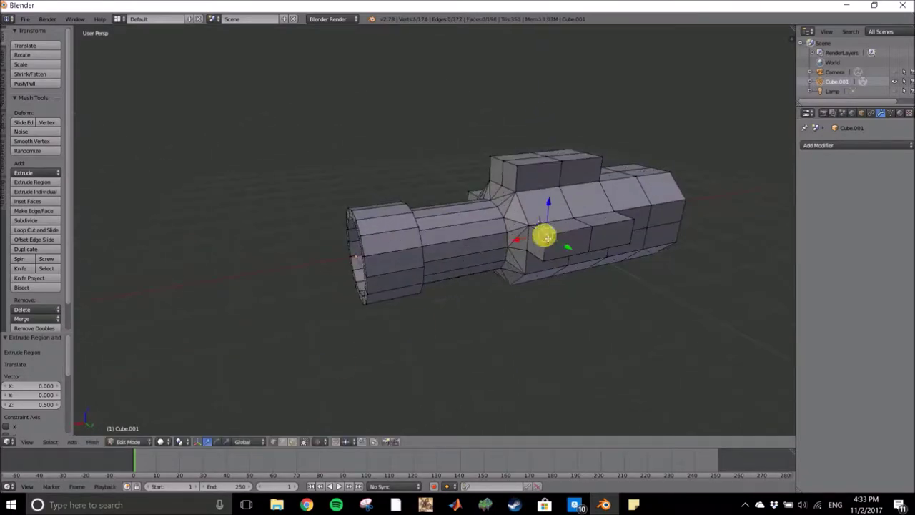
Fill a face between the selected vertices and delete stray vertices at the barrel junction
key("f")
mouse_move(604, 227)
middle_mouse_down()
mouse_move(608, 206)
mouse_move(547, 241)
mouse_move(565, 204)
middle_mouse_up()
key("x")
left_click(602, 247)
mouse_move(602, 247)
middle_mouse_down()
mouse_move(637, 229)
mouse_move(529, 255)
mouse_move(547, 217)
middle_mouse_up()
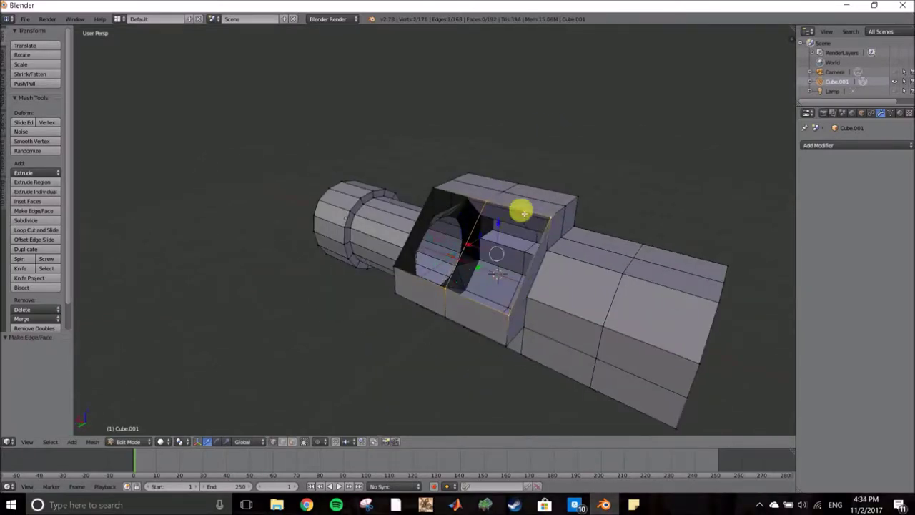
mouse_move(392, 266)
middle_mouse_down()
mouse_move(292, 198)
mouse_move(572, 252)
mouse_move(341, 219)
mouse_move(429, 235)
middle_mouse_up()
Add a loop cut around the body and extend the selection along it
right_click(323, 210)
key("a")
left_click(25, 233)
left_click(555, 191)
left_click(556, 189)
mouse_move(566, 184)
middle_mouse_down()
mouse_move(353, 200)
mouse_move(321, 231)
mouse_move(410, 257)
mouse_move(523, 205)
mouse_move(459, 173)
mouse_move(536, 187)
middle_mouse_up()
right_click(531, 218, "ctrl")
mouse_move(461, 187)
middle_mouse_down()
mouse_move(415, 160)
mouse_move(489, 281)
middle_mouse_up()
mouse_move(555, 280)
middle_mouse_down()
mouse_move(590, 303)
mouse_move(616, 192)
mouse_move(424, 158)
mouse_move(438, 151)
middle_mouse_up()
key("a")
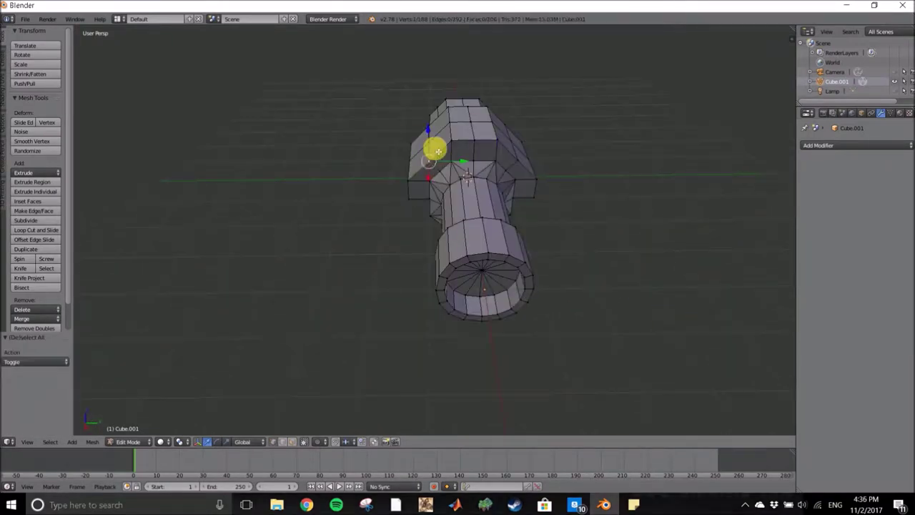
Extrude the selected faces tall, straight up along Z
key("z")
left_click(448, 108)
mouse_move(447, 108)
middle_mouse_down()
mouse_move(190, 176)
mouse_move(337, 184)
mouse_move(551, 149)
middle_mouse_up()
key("Tab")
key("Tab")
mouse_move(51, 228)
middle_mouse_down()
mouse_move(592, 210)
mouse_move(597, 248)
mouse_move(572, 233)
mouse_move(351, 400)
middle_mouse_up()
Extrude a vertical face strip sideways along X and move it -0.5
right_click(510, 168, "ctrl")
middle_click_drag(511, 167, 504, 275)
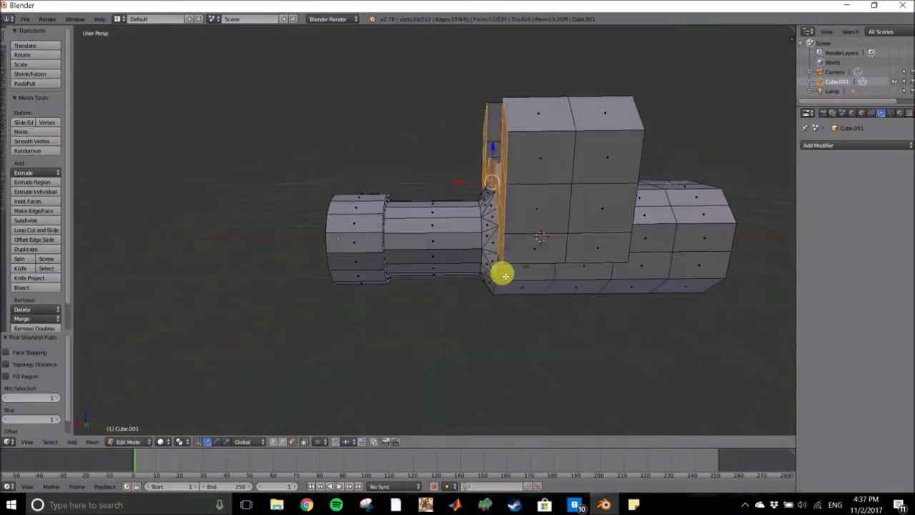
key("e")
key("x")
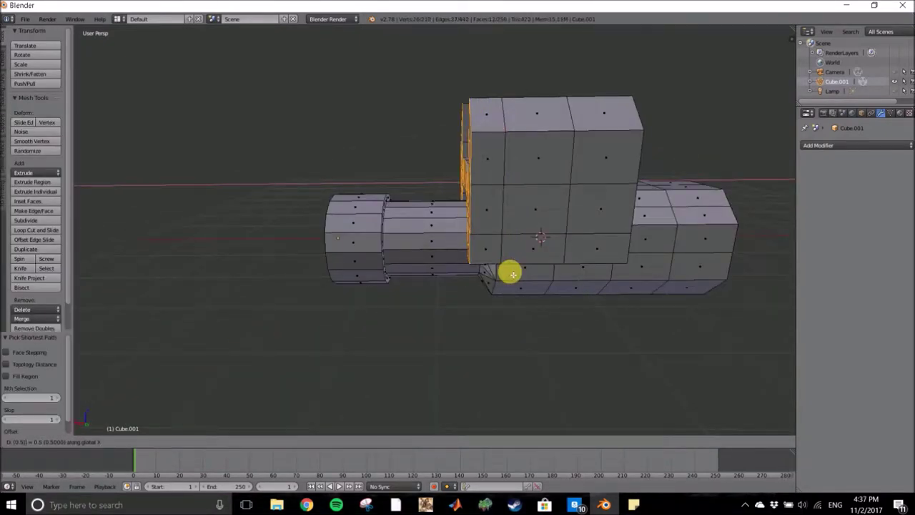
left_click(512, 273)
mouse_move(512, 273)
middle_mouse_down()
mouse_move(547, 313)
mouse_move(508, 190)
mouse_move(279, 274)
middle_mouse_up()
type("-.5")
key("Return")
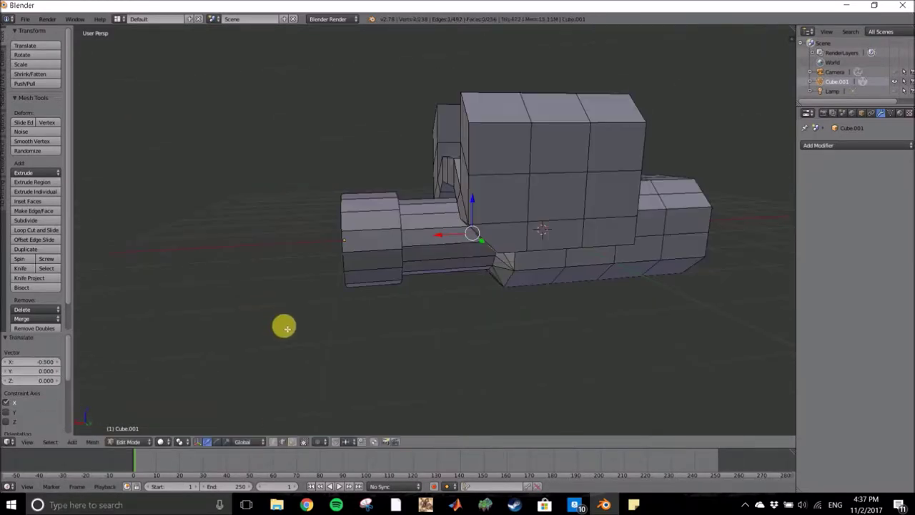
Select a path of faces across the body and extrude them upward
mouse_move(278, 324)
middle_mouse_down()
mouse_move(327, 302)
mouse_move(310, 304)
mouse_move(388, 306)
middle_mouse_up()
mouse_move(296, 434)
middle_mouse_down()
mouse_move(558, 230)
mouse_move(523, 249)
mouse_move(486, 238)
mouse_move(548, 255)
mouse_move(603, 246)
middle_mouse_up()
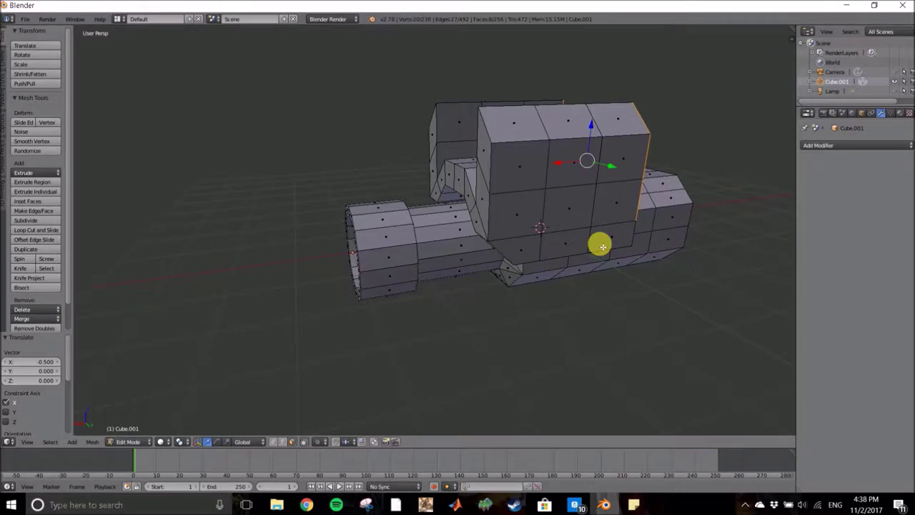
right_click(468, 217)
right_click(499, 231, "ctrl")
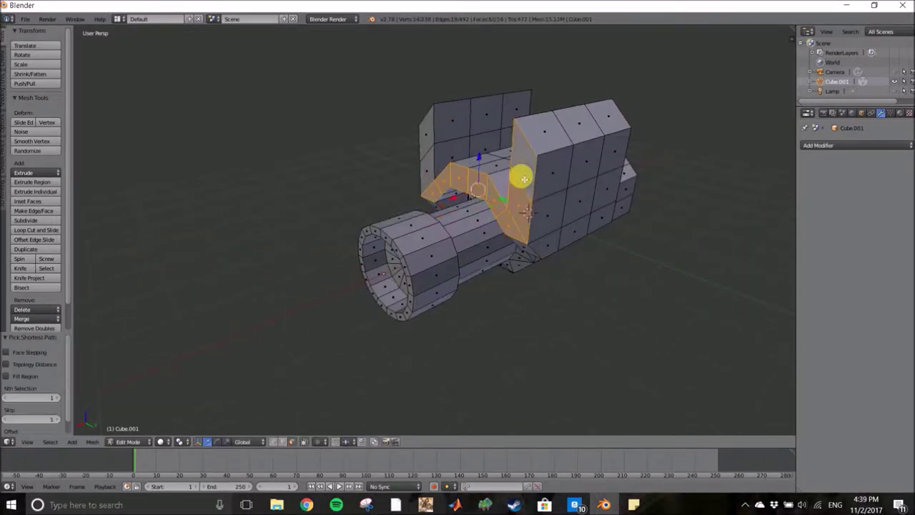
middle_click_drag(521, 163, 461, 204)
key("e")
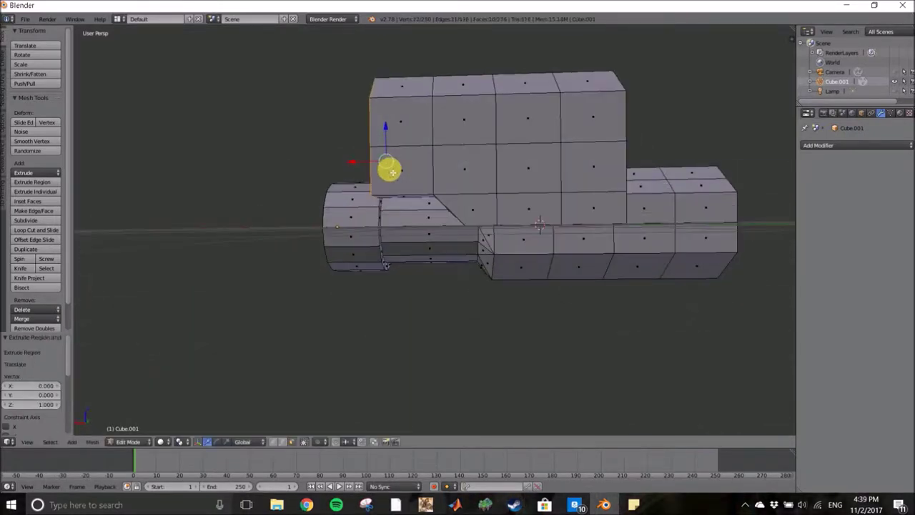
mouse_move(398, 176)
middle_mouse_down()
mouse_move(507, 346)
mouse_move(449, 298)
mouse_move(321, 296)
mouse_move(722, 286)
mouse_move(112, 349)
mouse_move(762, 278)
mouse_move(664, 311)
mouse_move(333, 279)
mouse_move(427, 282)
middle_mouse_up()
left_click(429, 236)
left_click(506, 346)
Extrude the selected face and a path of wall faces outward
key("e")
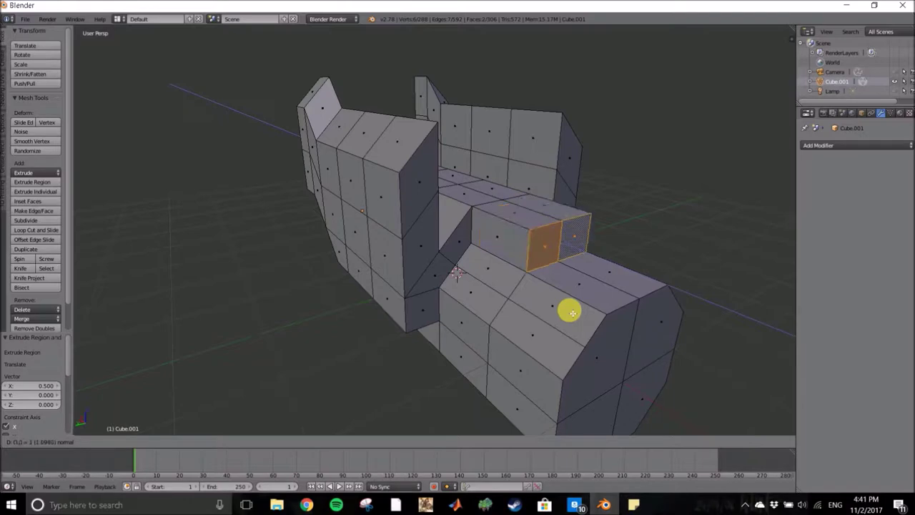
key("Return")
mouse_move(569, 311)
middle_mouse_down()
mouse_move(449, 331)
mouse_move(645, 296)
mouse_move(486, 292)
mouse_move(281, 443)
mouse_move(475, 271)
middle_mouse_up()
right_click(543, 257, "ctrl")
key("e")
mouse_move(608, 243)
middle_mouse_down()
mouse_move(680, 163)
mouse_move(468, 149)
middle_mouse_up()
key("Return")
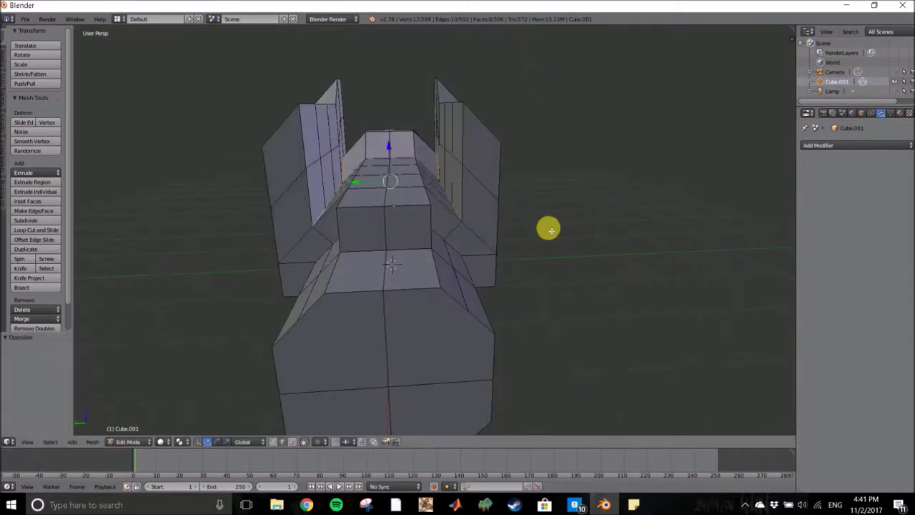
Fill the body's open gaps and an edge loop with new faces
middle_click_drag(547, 227, 304, 444)
left_click(304, 444)
mouse_move(602, 332)
middle_mouse_down()
mouse_move(465, 363)
mouse_move(408, 208)
middle_mouse_up()
key("f")
mouse_move(460, 182)
middle_mouse_down()
mouse_move(415, 198)
mouse_move(427, 181)
middle_mouse_up()
key("f")
mouse_move(494, 186)
middle_mouse_down()
mouse_move(319, 229)
mouse_move(379, 159)
mouse_move(319, 235)
mouse_move(378, 155)
mouse_move(370, 149)
mouse_move(393, 135)
mouse_move(339, 198)
mouse_move(363, 178)
middle_mouse_up()
key("f")
right_click(347, 178, "ctrl")
key("f")
Raise the selected vertices 0.25 along Z and shift an edge column 0.25 along X
mouse_move(353, 216)
middle_mouse_down()
mouse_move(253, 188)
mouse_move(498, 171)
mouse_move(554, 191)
middle_mouse_up()
mouse_move(517, 220)
middle_mouse_down()
mouse_move(443, 212)
mouse_move(514, 190)
middle_mouse_up()
type("gz.25")
key("Return")
scroll(394, 117, "up", 5)
mouse_move(394, 117)
middle_mouse_down()
mouse_move(604, 118)
mouse_move(578, 157)
mouse_move(664, 188)
mouse_move(598, 157)
middle_mouse_up()
key("g")
left_click(486, 165)
key("Tab")
mouse_move(486, 166)
middle_mouse_down()
mouse_move(618, 252)
mouse_move(515, 262)
mouse_move(464, 248)
mouse_move(480, 208)
mouse_move(435, 241)
mouse_move(457, 250)
middle_mouse_up()
key("Tab")
middle_click_drag(544, 167, 466, 195)
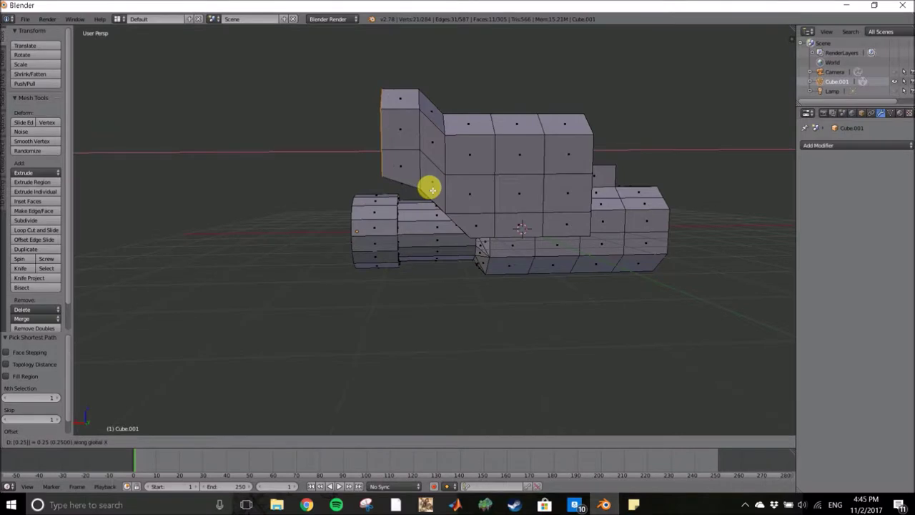
Extrude the front faces up 0.25 and nudge the face column into place
left_click(430, 188)
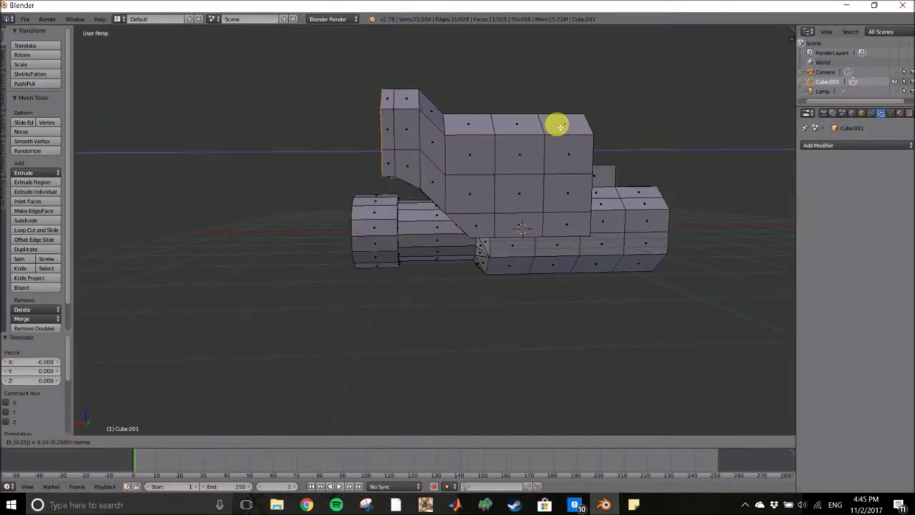
left_click(559, 127)
middle_click_drag(559, 126, 576, 340)
middle_click_drag(541, 202, 296, 444)
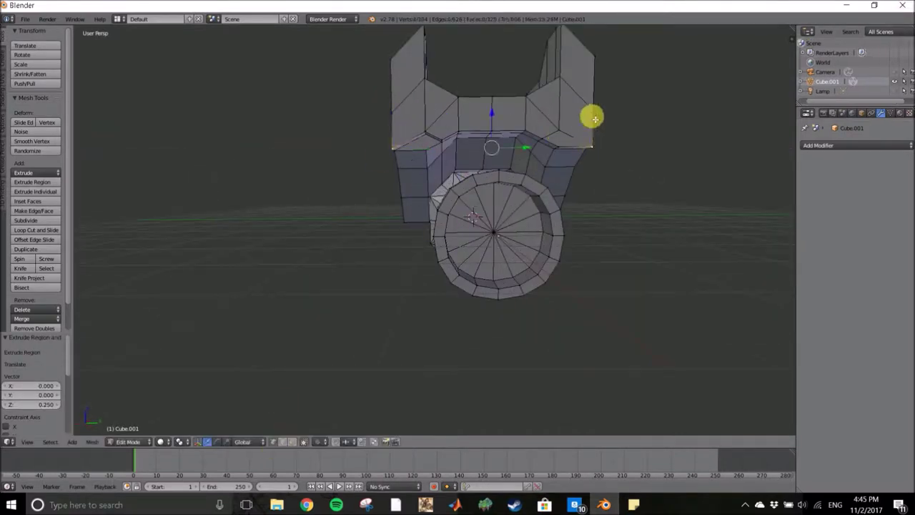
mouse_move(545, 135)
middle_mouse_down()
mouse_move(637, 145)
mouse_move(453, 145)
middle_mouse_up()
key("g")
left_click(525, 186)
left_click(525, 186)
mouse_move(514, 169)
middle_mouse_down()
mouse_move(474, 159)
mouse_move(523, 167)
middle_mouse_up()
mouse_move(435, 147)
middle_mouse_down()
mouse_move(435, 210)
mouse_move(350, 216)
mouse_move(310, 168)
mouse_move(150, 217)
mouse_move(692, 186)
mouse_move(578, 169)
middle_mouse_up()
scroll(350, 187, "down", 4)
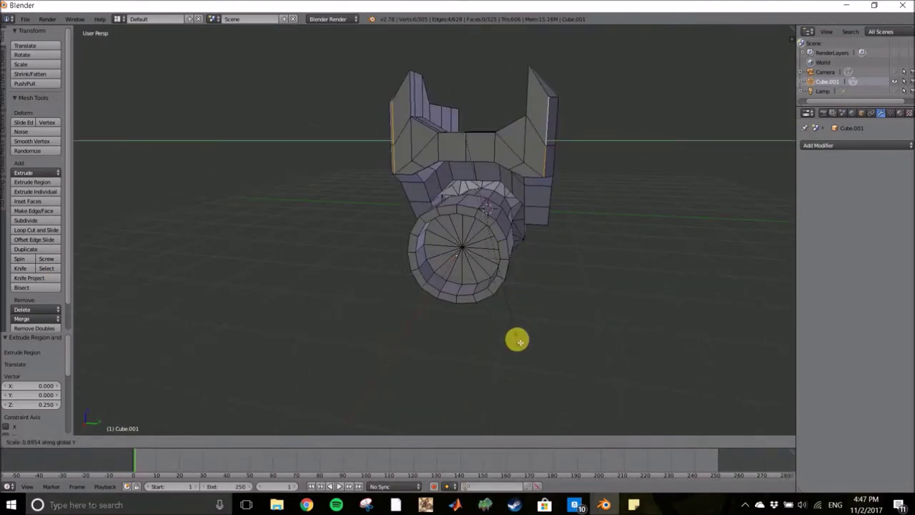
Narrow the front selection to 0.8 on Y, then scale it 0.9 overall
key("Return")
middle_click_drag(517, 342, 518, 243)
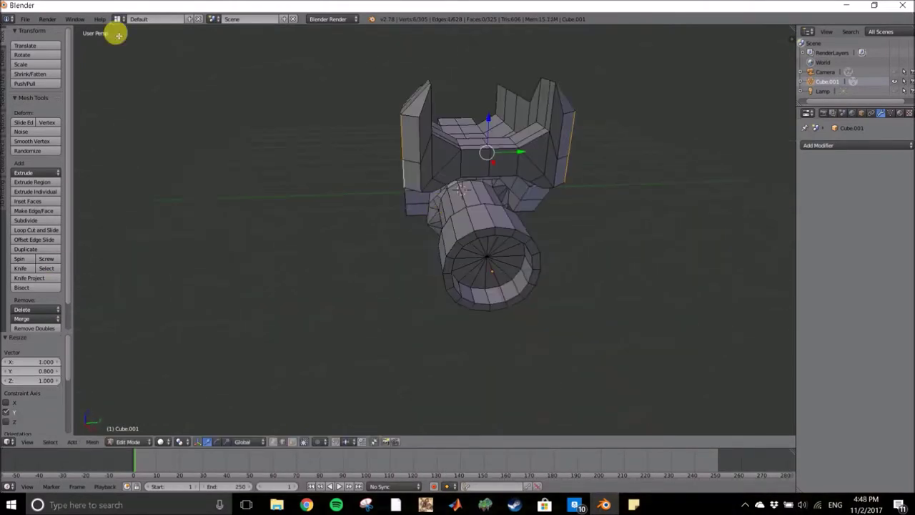
key("Return")
mouse_move(32, 67)
middle_mouse_down()
mouse_move(613, 218)
mouse_move(318, 259)
mouse_move(356, 118)
mouse_move(367, 159)
mouse_move(519, 128)
mouse_move(556, 151)
middle_mouse_up()
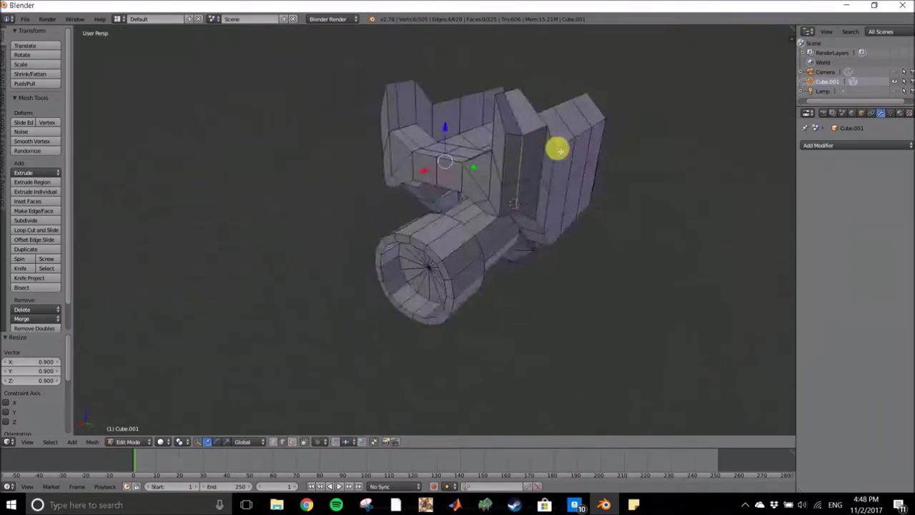
mouse_move(419, 205)
middle_mouse_down()
mouse_move(404, 235)
mouse_move(416, 221)
mouse_move(419, 153)
mouse_move(562, 153)
mouse_move(383, 245)
mouse_move(417, 262)
mouse_move(500, 250)
mouse_move(392, 186)
mouse_move(482, 188)
middle_mouse_up()
Delete the top edges and faces to open the body's top
key("x")
left_click(416, 265)
scroll(468, 120, "up", 5)
mouse_move(468, 119)
middle_mouse_down()
mouse_move(522, 74)
mouse_move(539, 149)
mouse_move(318, 192)
mouse_move(471, 250)
mouse_move(603, 215)
mouse_move(535, 143)
middle_mouse_up()
key("x")
left_click(516, 158)
key("x")
left_click(472, 249)
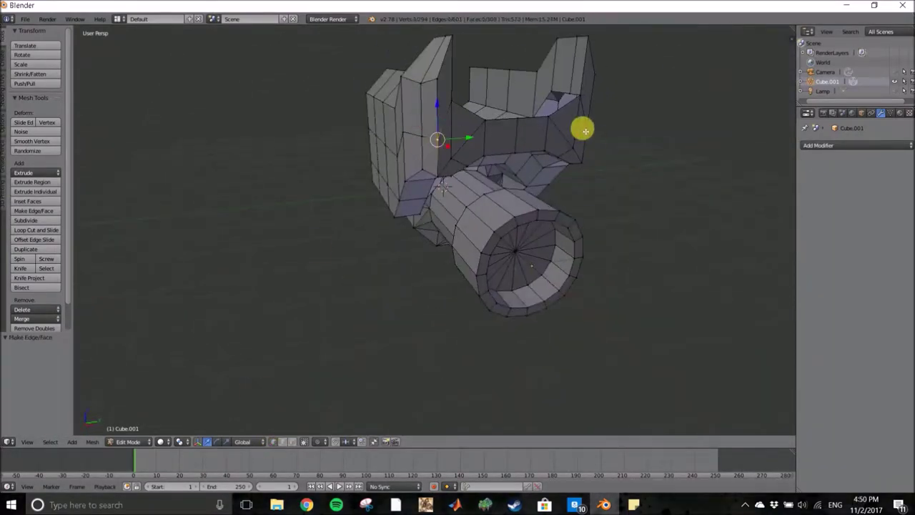
key("Tab")
key("Tab")
mouse_move(581, 193)
middle_mouse_down()
mouse_move(480, 213)
mouse_move(457, 190)
mouse_move(482, 196)
mouse_move(293, 232)
mouse_move(275, 180)
mouse_move(395, 124)
mouse_move(278, 186)
mouse_move(417, 195)
mouse_move(474, 172)
mouse_move(321, 216)
mouse_move(405, 197)
mouse_move(547, 106)
mouse_move(519, 164)
mouse_move(580, 190)
mouse_move(698, 159)
mouse_move(327, 197)
mouse_move(462, 197)
middle_mouse_up()
Extrude the opening's edge loop 0.5 into a raised rim and remove stray vertices
right_click(413, 171, "alt")
type("e.5")
key("Return")
key("x")
left_click(698, 159)
Bridge the hood's top opening with new edges between the selected vertex pairs
key("f")
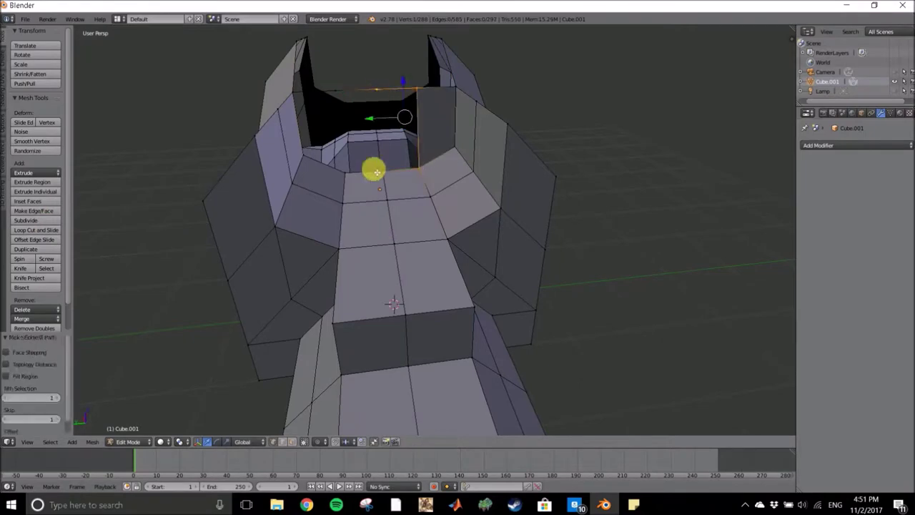
mouse_move(385, 166)
middle_mouse_down()
mouse_move(337, 225)
mouse_move(327, 139)
mouse_move(359, 189)
middle_mouse_up()
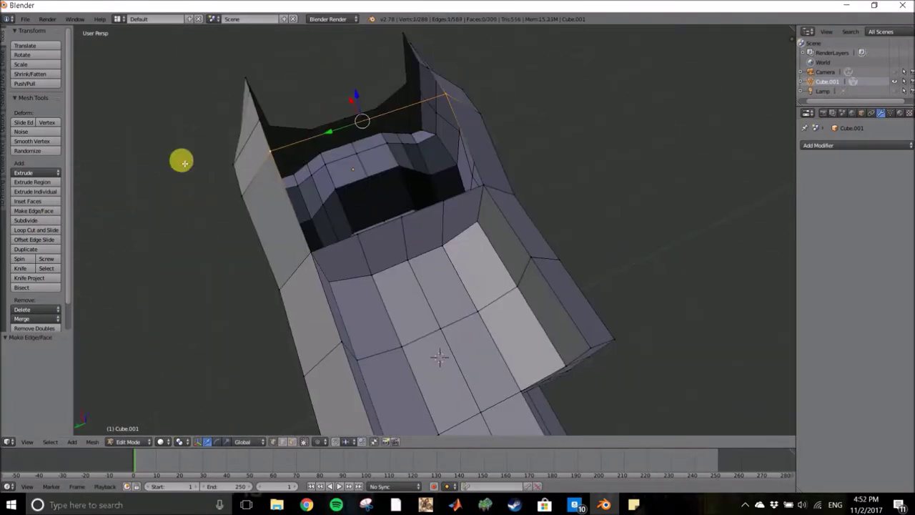
mouse_move(371, 245)
middle_mouse_down()
mouse_move(372, 120)
mouse_move(453, 126)
mouse_move(369, 194)
mouse_move(505, 264)
mouse_move(402, 141)
middle_mouse_up()
key("f")
key("f")
mouse_move(422, 313)
middle_mouse_down()
mouse_move(422, 137)
mouse_move(143, 108)
middle_mouse_up()
middle_click_drag(478, 312, 498, 266)
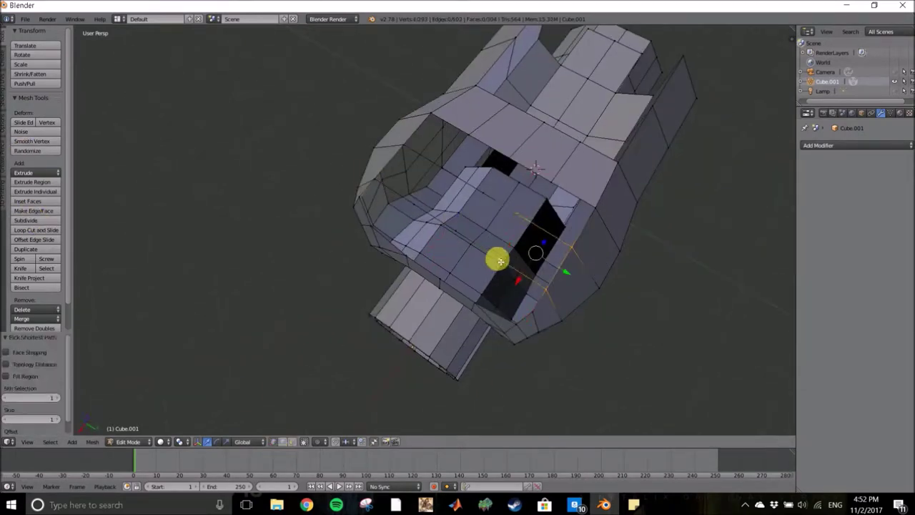
mouse_move(591, 209)
middle_mouse_down()
mouse_move(521, 149)
mouse_move(531, 184)
middle_mouse_up()
Move the hood edge upward and fill the hood opening with a new face
key("g")
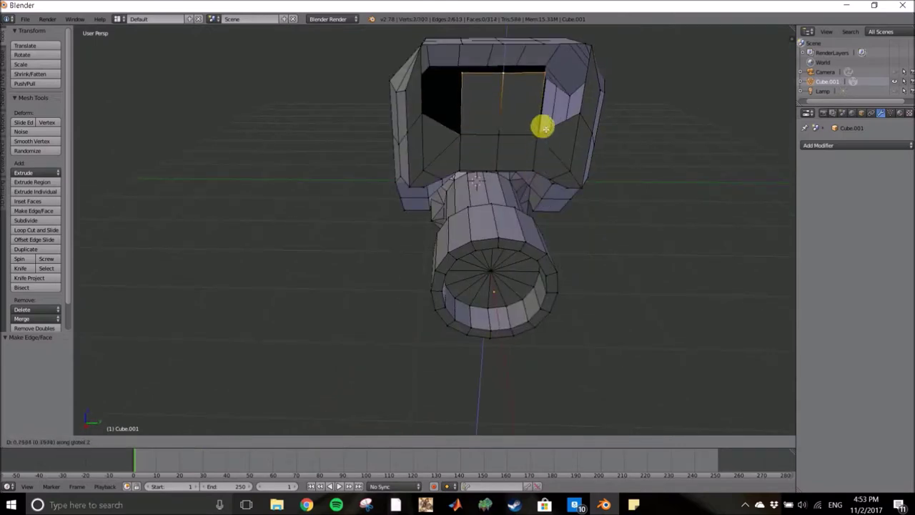
left_click(545, 137)
middle_click_drag(545, 137, 454, 110)
mouse_move(373, 113)
middle_mouse_down()
mouse_move(468, 150)
mouse_move(591, 143)
mouse_move(367, 115)
middle_mouse_up()
key("f")
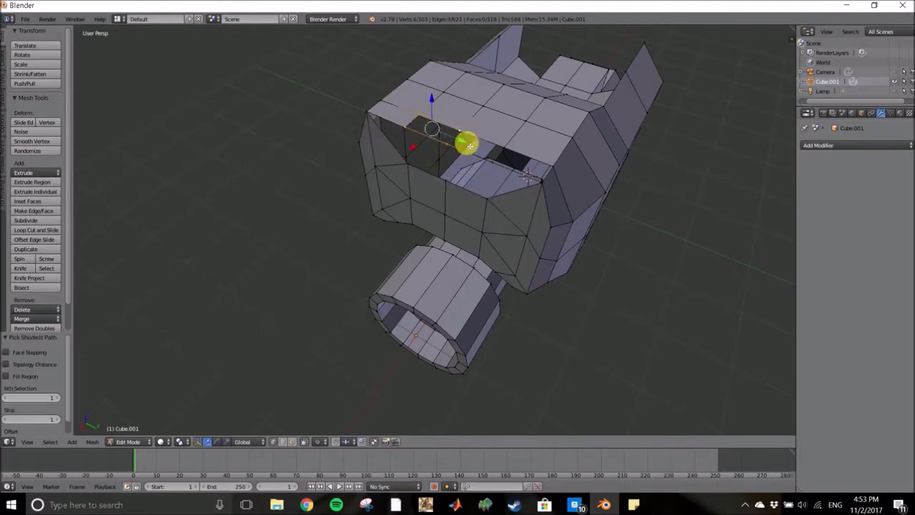
mouse_move(447, 184)
middle_mouse_down()
mouse_move(465, 186)
mouse_move(439, 188)
mouse_move(523, 205)
middle_mouse_up()
Turn on limit-selection-to-visible in edit mode and move the selected hood section
key("Tab")
key("Tab")
left_click(276, 447)
mouse_move(276, 429)
middle_mouse_down()
mouse_move(458, 302)
mouse_move(377, 161)
middle_mouse_up()
key("g")
mouse_move(457, 186)
middle_mouse_down()
mouse_move(464, 221)
mouse_move(400, 179)
mouse_move(357, 229)
middle_mouse_up()
Change the selection element type and select the row of edges across the hood front
left_click(272, 441)
mouse_move(428, 286)
middle_mouse_down()
mouse_move(533, 129)
mouse_move(563, 109)
mouse_move(336, 55)
mouse_move(490, 93)
mouse_move(548, 118)
mouse_move(431, 96)
mouse_move(620, 174)
middle_mouse_up()
right_click(533, 129, "ctrl")
right_click(619, 173, "ctrl")
mouse_move(404, 162)
middle_mouse_down()
mouse_move(419, 119)
mouse_move(498, 138)
mouse_move(463, 142)
mouse_move(490, 130)
mouse_move(461, 133)
middle_mouse_up()
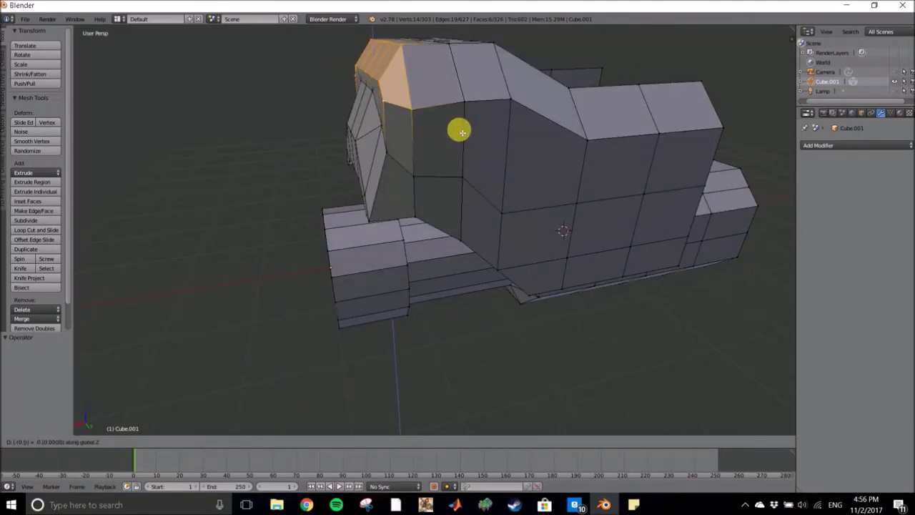
Push the selected hood faces outward along the X axis
mouse_move(459, 140)
middle_mouse_down()
mouse_move(446, 116)
mouse_move(472, 120)
mouse_move(462, 135)
middle_mouse_up()
key("g")
key("x")
left_click(381, 111)
middle_click_drag(380, 111, 408, 164)
Reposition the hood's top edge row from a straight front view
right_click(408, 163, "ctrl")
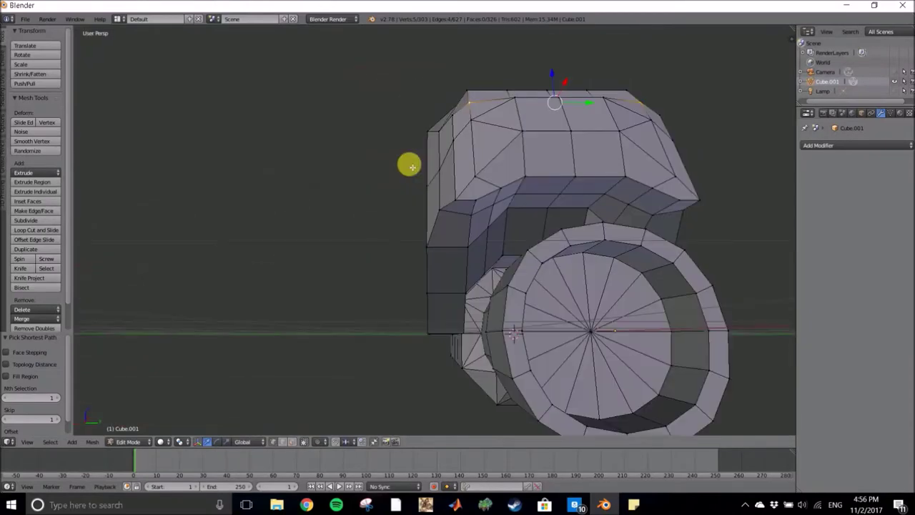
key("KP_5")
scroll(430, 173, "up", 5)
key("KP_1")
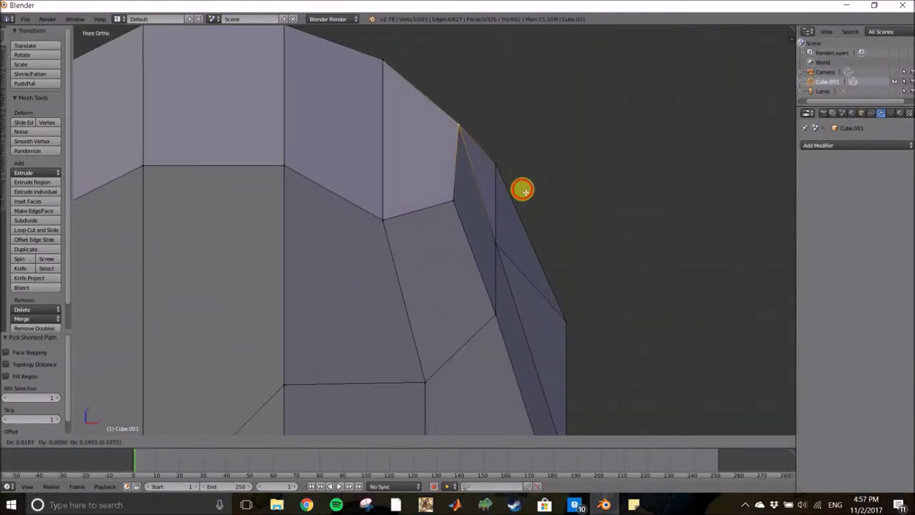
left_click(531, 209)
scroll(544, 255, "down", 4)
Move the hood's lower tip vertex to tilt the lip downward
mouse_move(543, 255)
middle_mouse_down()
mouse_move(345, 253)
mouse_move(419, 333)
middle_mouse_up()
right_click(418, 333, "ctrl")
key("KP_1")
key("g")
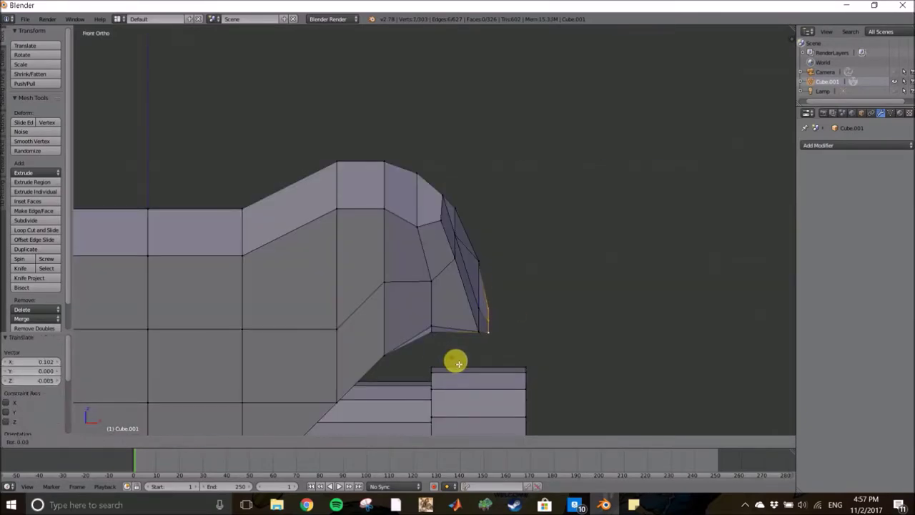
left_click(468, 371)
middle_click_drag(468, 371, 383, 362)
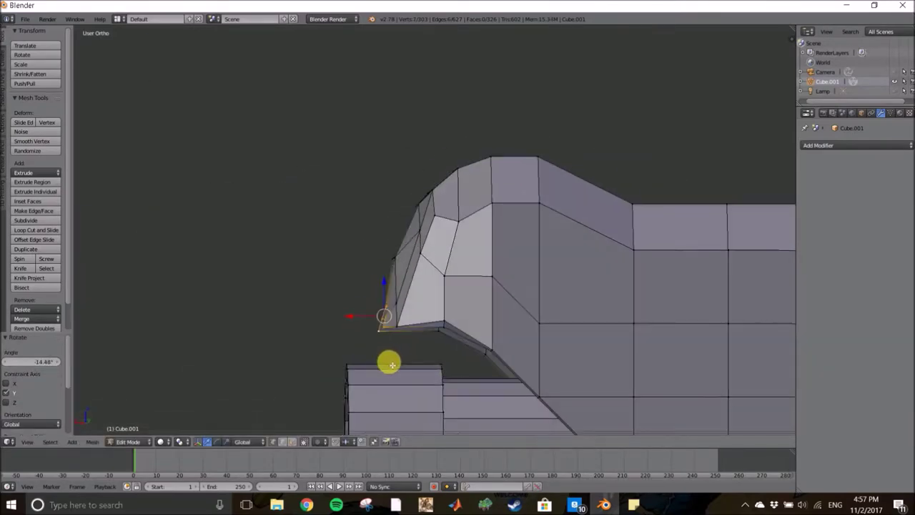
Adjust the hood's front left edge and show the coordinate readouts
right_click(411, 350, "ctrl")
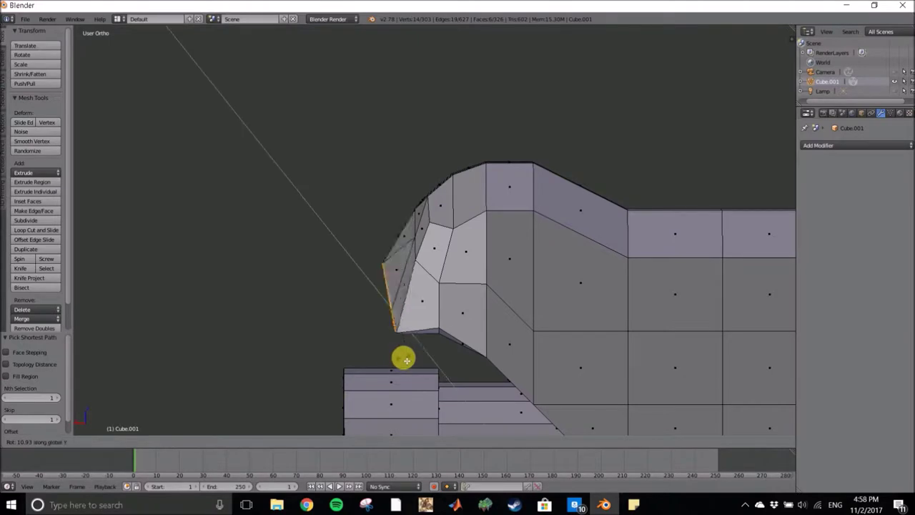
mouse_move(417, 354)
middle_mouse_down()
mouse_move(637, 367)
mouse_move(424, 364)
mouse_move(538, 347)
mouse_move(513, 347)
mouse_move(699, 259)
middle_mouse_up()
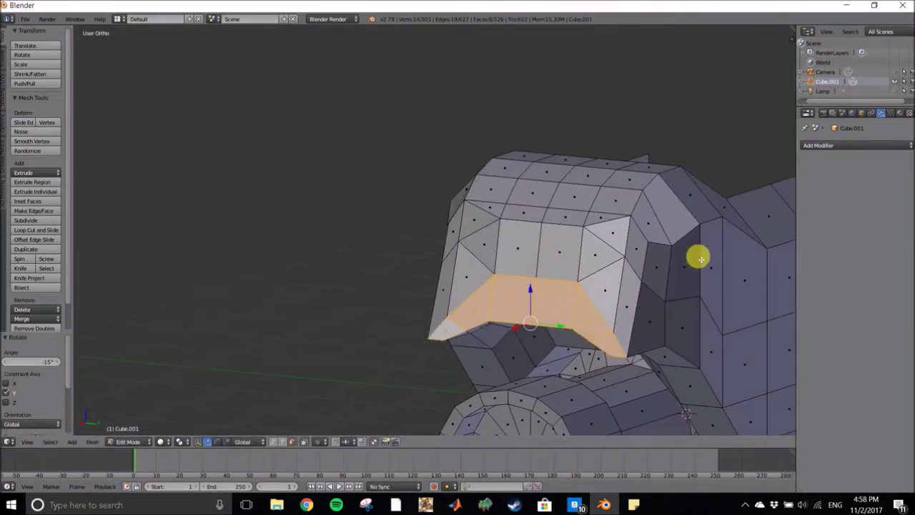
key("KP_1")
left_click(564, 312)
mouse_move(564, 312)
middle_mouse_down()
mouse_move(412, 316)
mouse_move(433, 271)
middle_mouse_up()
key("n")
mouse_move(651, 365)
middle_mouse_down()
mouse_move(392, 317)
mouse_move(464, 317)
middle_mouse_up()
Raise the selected hood vertices along Z and shift the front edge left
key("KP_1")
key("g")
key("z")
left_click(236, 277)
mouse_move(236, 277)
middle_mouse_down()
mouse_move(333, 300)
mouse_move(578, 240)
mouse_move(98, 255)
mouse_move(288, 288)
mouse_move(245, 274)
mouse_move(445, 238)
mouse_move(526, 204)
middle_mouse_up()
left_click(446, 239, "ctrl")
key("g")
key("KP_1")
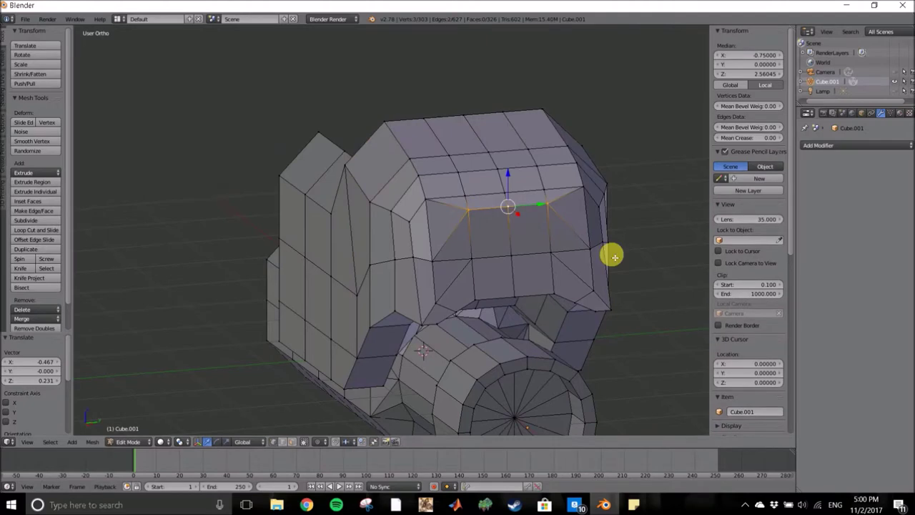
Delete the unwanted faces at the front of the hood
middle_click_drag(611, 253, 567, 241)
key("x")
left_click(567, 241)
Select new hood edges and reposition a single top vertex
left_click(485, 225, "ctrl")
left_click(559, 213, "ctrl")
mouse_move(504, 267)
middle_mouse_down()
mouse_move(405, 190)
mouse_move(489, 215)
middle_mouse_up()
left_click(377, 180)
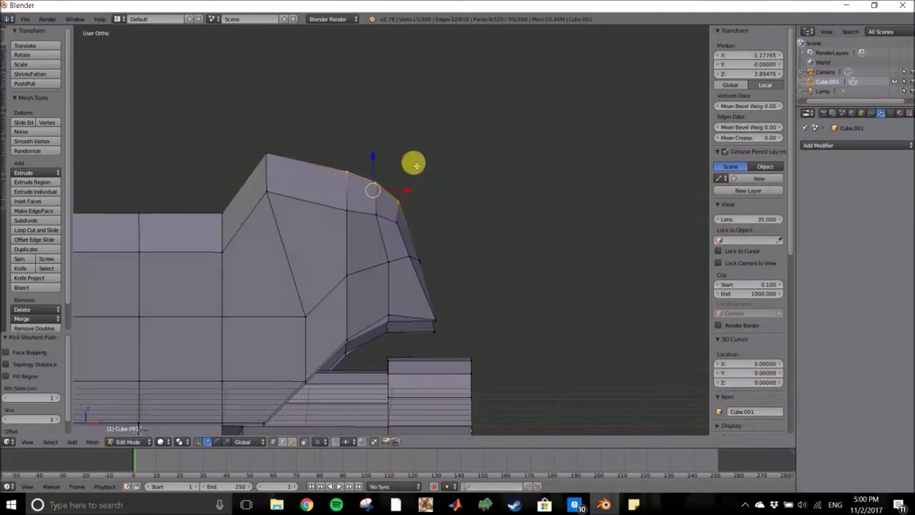
key("g")
left_click(394, 182)
mouse_move(393, 181)
middle_mouse_down()
mouse_move(259, 247)
mouse_move(565, 270)
mouse_move(555, 296)
mouse_move(576, 321)
middle_mouse_up()
Lower a hood edge loop along the Z axis
left_click(435, 265, "alt")
key("g")
key("z")
left_click(513, 299)
mouse_move(512, 300)
middle_mouse_down()
mouse_move(535, 316)
mouse_move(387, 317)
middle_mouse_up()
Move the front edge loop and a short edge path along X
left_click(387, 318, "alt")
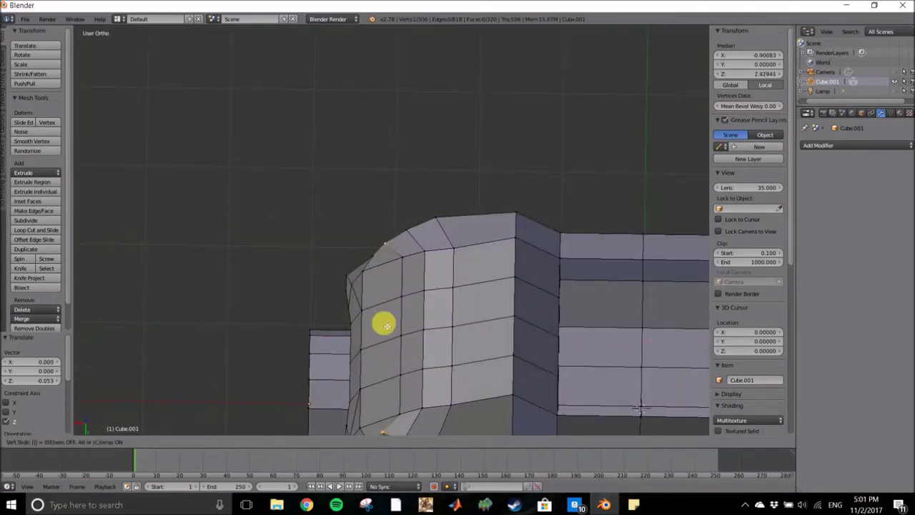
key("KP_7")
key("g")
middle_click_drag(444, 306, 372, 276)
left_click(353, 323, "ctrl")
middle_click_drag(361, 322, 431, 348)
key("g")
key("x")
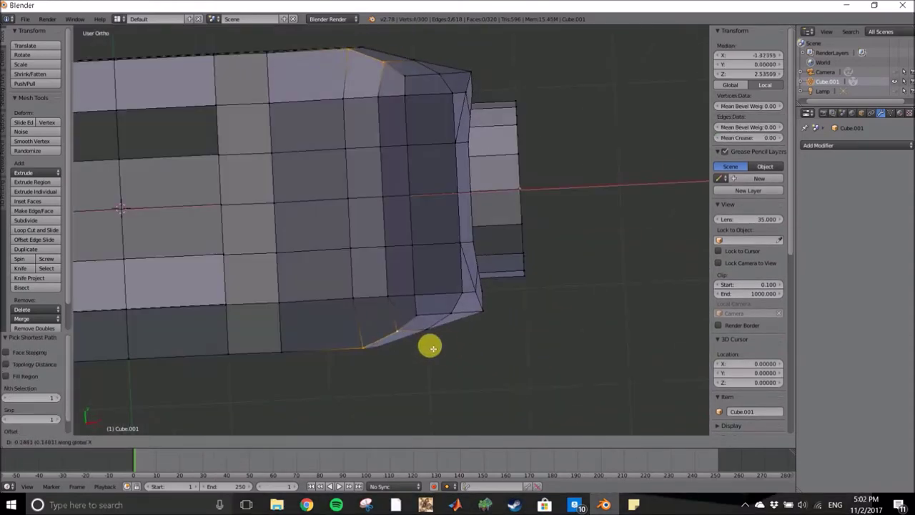
left_click(432, 348)
Reposition vertices in front view, then select the faces along the hood's top
key("KP_1")
key("g")
left_click(435, 241)
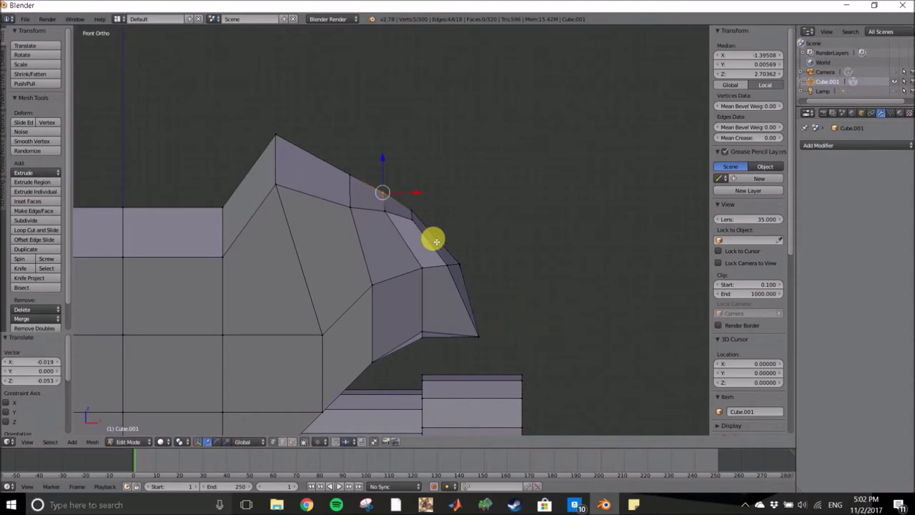
mouse_move(397, 216)
middle_mouse_down()
mouse_move(280, 92)
mouse_move(310, 131)
mouse_move(384, 133)
mouse_move(468, 189)
mouse_move(476, 208)
mouse_move(368, 214)
mouse_move(608, 249)
mouse_move(420, 230)
middle_mouse_up()
left_click(383, 133, "ctrl")
key("a")
right_click(367, 214, "alt")
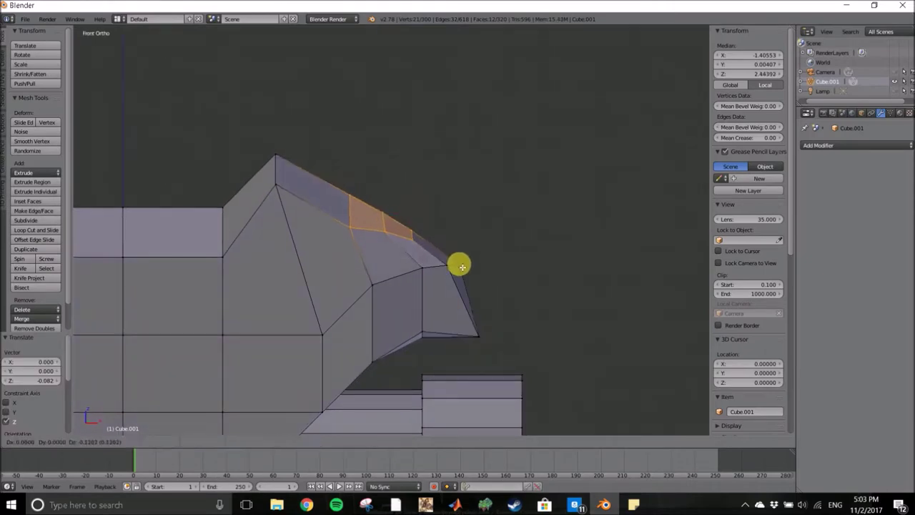
Raise a hood ridge vertex along Z and nudge it into place
mouse_move(357, 205)
middle_mouse_down()
mouse_move(408, 143)
mouse_move(381, 241)
mouse_move(405, 204)
middle_mouse_up()
right_click(425, 262)
middle_click_drag(425, 262, 410, 221)
key("g")
key("z")
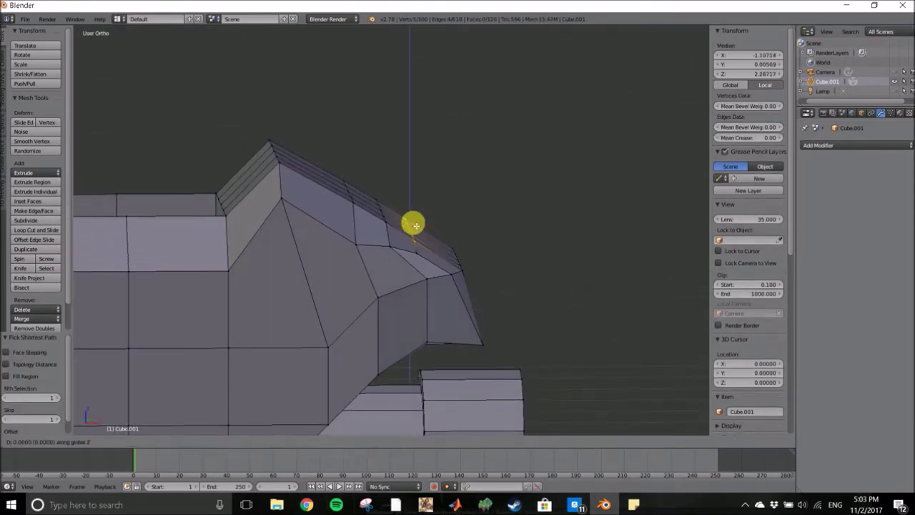
left_click(378, 259)
mouse_move(378, 260)
middle_mouse_down()
mouse_move(604, 198)
mouse_move(214, 286)
middle_mouse_up()
key("g")
left_click(126, 307)
mouse_move(102, 316)
middle_mouse_down()
mouse_move(619, 307)
mouse_move(307, 343)
middle_mouse_up()
Select hood edge paths and shift a hood vertex along X
right_click(309, 331)
right_click(547, 330, "ctrl")
key("g")
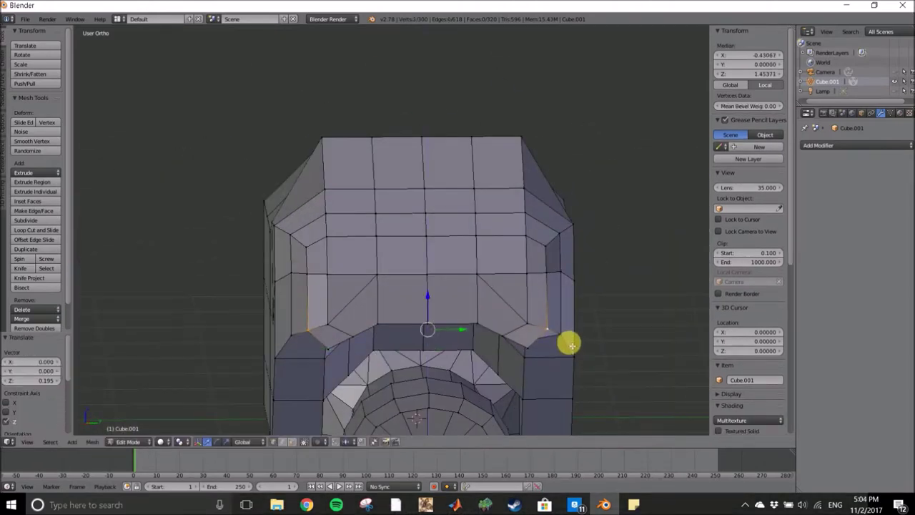
mouse_move(569, 346)
middle_mouse_down()
mouse_move(674, 327)
mouse_move(501, 347)
mouse_move(376, 333)
mouse_move(271, 350)
mouse_move(471, 321)
mouse_move(358, 355)
mouse_move(470, 364)
mouse_move(359, 302)
mouse_move(479, 346)
mouse_move(581, 347)
mouse_move(398, 347)
mouse_move(402, 210)
middle_mouse_up()
right_click(404, 337, "ctrl")
key("g")
key("x")
left_click(359, 348)
Raise the hood's front edge along the Z axis
right_click(479, 345, "ctrl")
left_click(479, 355)
right_click(402, 210)
mouse_move(461, 234)
middle_mouse_down()
mouse_move(425, 205)
mouse_move(341, 359)
mouse_move(403, 249)
mouse_move(406, 278)
mouse_move(372, 253)
middle_mouse_up()
right_click(341, 359)
key("g")
Raise the top ridge edge path of the hood
key("g")
key("z")
left_click(402, 250)
right_click(416, 243)
right_click(420, 237, "ctrl")
key("g")
right_click(441, 205, "ctrl")
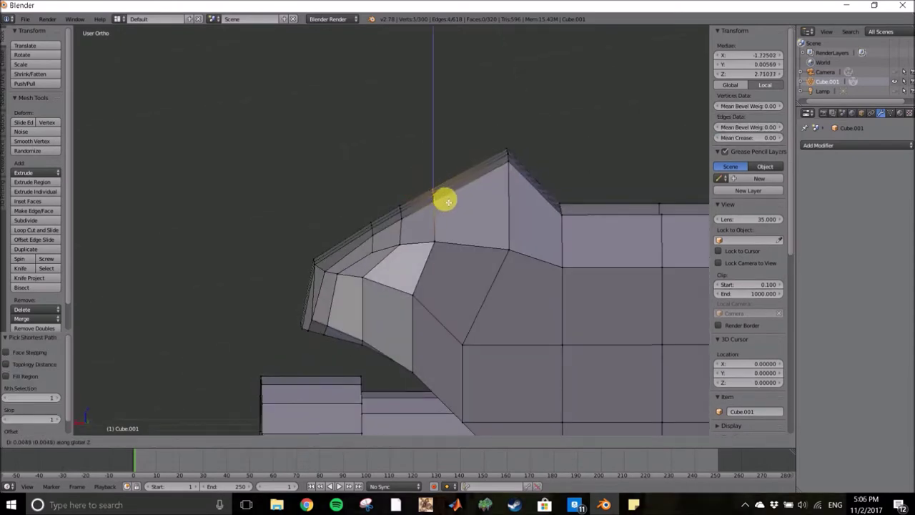
left_click(447, 199)
scroll(394, 238, "down", 3)
scroll(577, 274, "down", 3)
scroll(578, 243, "up", 5)
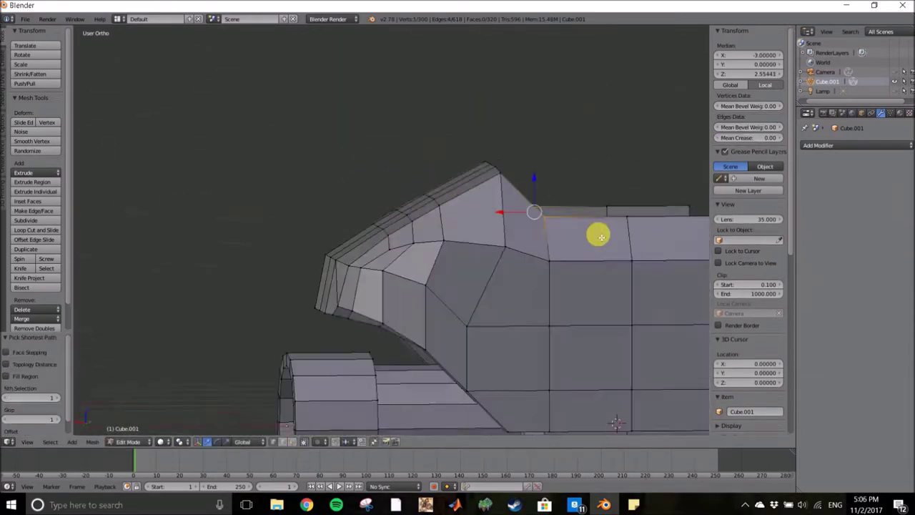
Lower a top edge of the body along Z
right_click(592, 232, "ctrl")
key("g")
key("z")
left_click(595, 248)
mouse_move(535, 414)
middle_mouse_down()
mouse_move(381, 312)
mouse_move(333, 310)
mouse_move(533, 351)
middle_mouse_up()
scroll(543, 328, "up", 3)
Select the ridge edges and the hood's peak vertex
right_click(558, 307, "ctrl")
key("g")
key("x")
key("Escape")
right_click(507, 151)
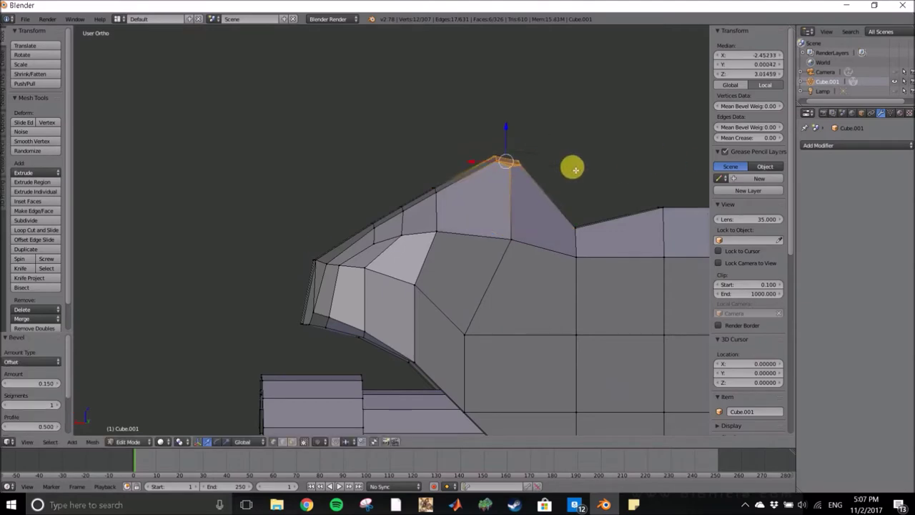
key("Tab")
key("Tab")
scroll(515, 221, "down", 3)
scroll(494, 265, "up", 3)
Select the two vertices forming the body's rear top edge
right_click(569, 258)
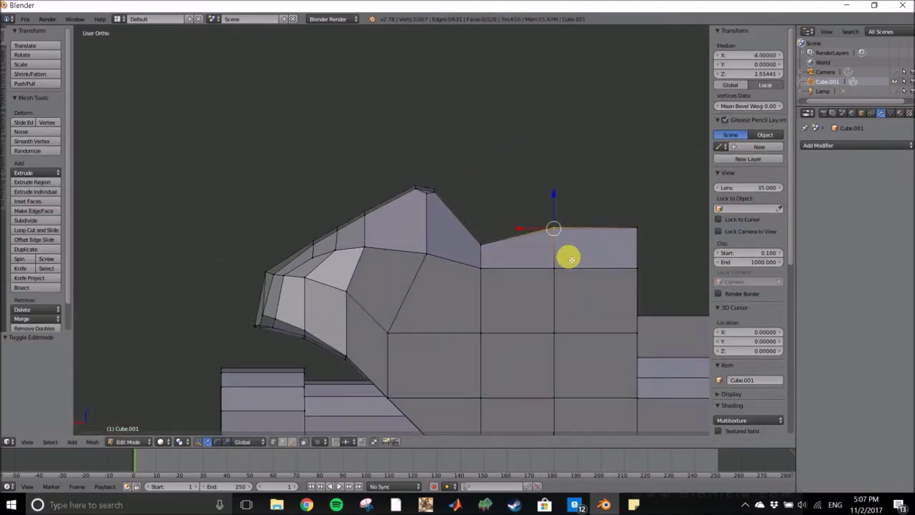
scroll(601, 269, "down", 2)
right_click(548, 239, "shift")
mouse_move(548, 238)
middle_mouse_down()
mouse_move(619, 276)
mouse_move(607, 316)
middle_mouse_up()
scroll(607, 317, "down", 2)
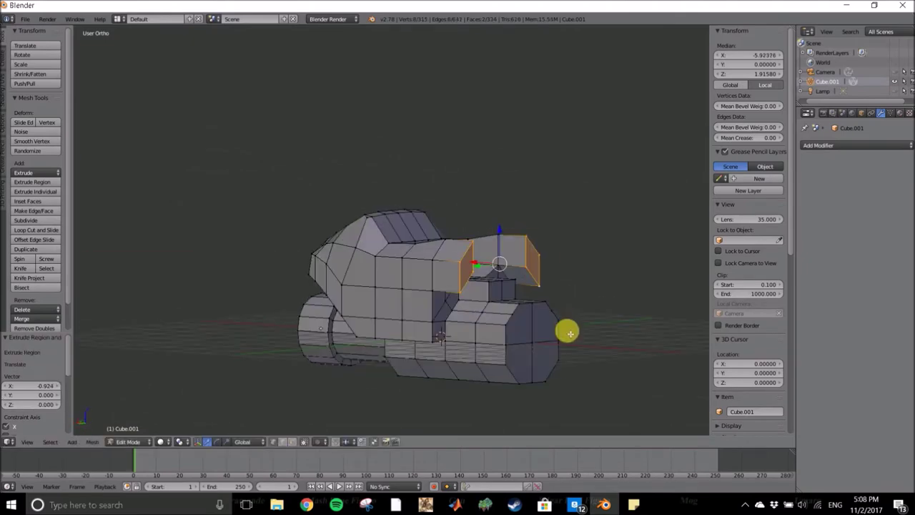
Extrude the selected rear edge path upward along Z to form the tall rear panel
left_click(619, 312)
mouse_move(619, 312)
middle_mouse_down()
mouse_move(486, 348)
mouse_move(376, 331)
mouse_move(507, 317)
middle_mouse_up()
right_click(527, 325, "ctrl")
mouse_move(399, 321)
middle_mouse_down()
mouse_move(573, 312)
mouse_move(597, 327)
middle_mouse_up()
left_click(591, 268)
mouse_move(591, 268)
middle_mouse_down()
mouse_move(596, 255)
mouse_move(428, 335)
middle_mouse_up()
key("z")
left_click(606, 272)
Select the edges bordering the rear gap and fill it with a new face
middle_click_drag(469, 289, 446, 333)
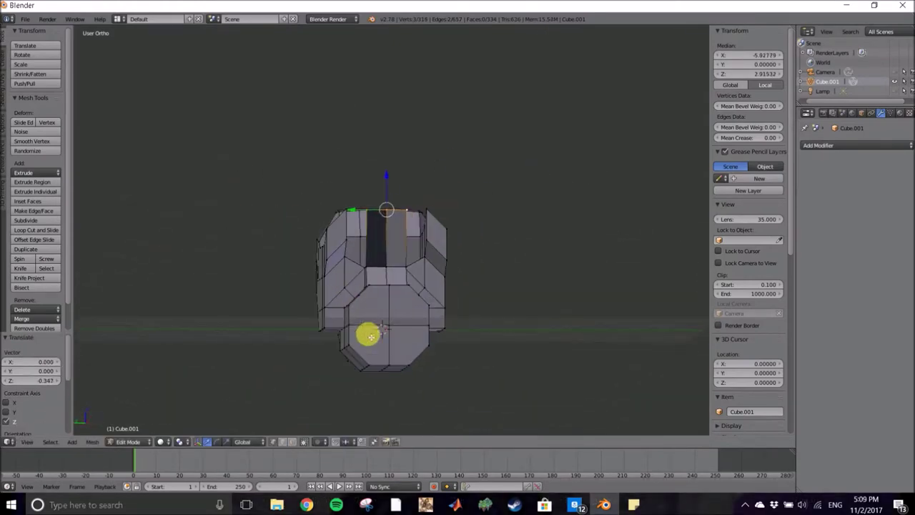
middle_click_drag(498, 344, 491, 321)
left_click(571, 304, "ctrl")
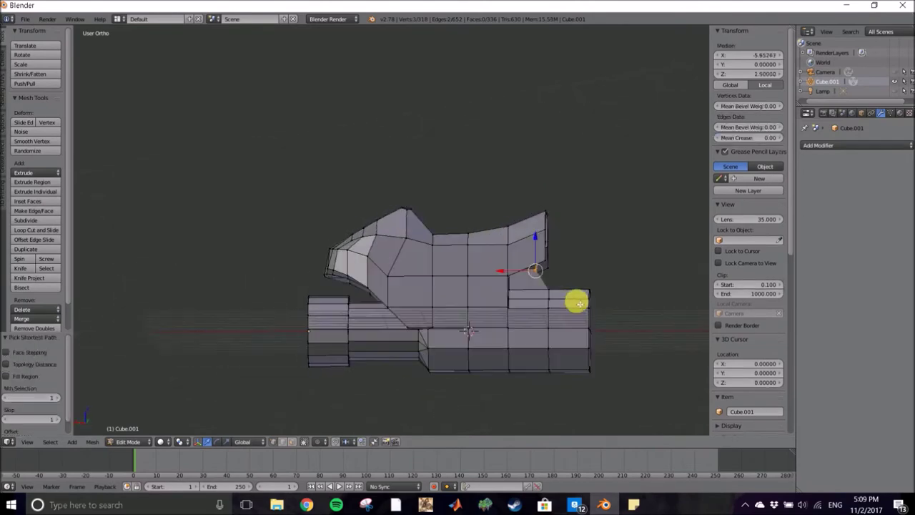
left_click(570, 306, "ctrl")
mouse_move(569, 306)
middle_mouse_down()
mouse_move(246, 241)
mouse_move(492, 298)
mouse_move(482, 116)
mouse_move(465, 183)
mouse_move(361, 229)
middle_mouse_up()
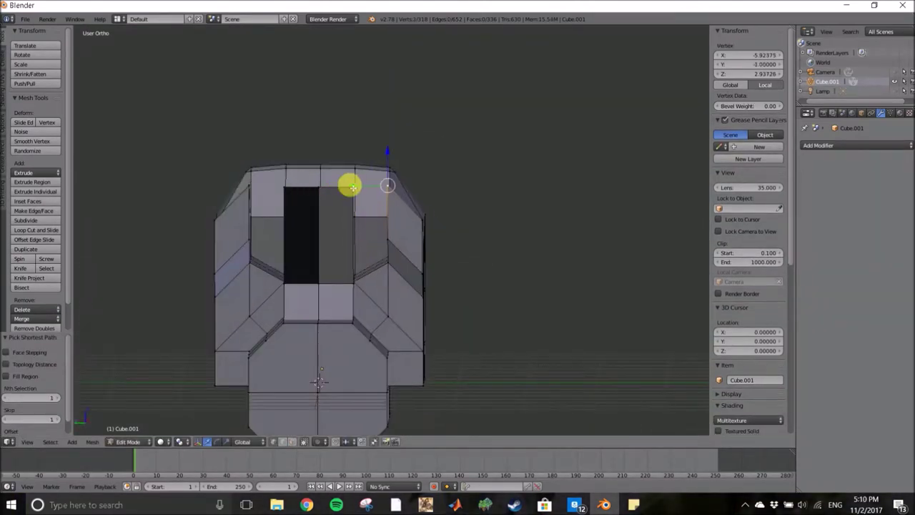
left_click(292, 189, "ctrl")
key("f")
mouse_move(386, 188)
middle_mouse_down()
mouse_move(230, 261)
mouse_move(272, 292)
mouse_move(259, 327)
mouse_move(377, 286)
mouse_move(331, 276)
mouse_move(376, 291)
mouse_move(370, 316)
mouse_move(450, 306)
mouse_move(271, 311)
middle_mouse_up()
Extrude the rear face outward and fill the remaining selected edges with a face
key("ctrl+z")
key("e")
left_click(320, 379)
mouse_move(320, 378)
middle_mouse_down()
mouse_move(300, 371)
mouse_move(358, 379)
mouse_move(338, 383)
middle_mouse_up()
mouse_move(386, 327)
middle_mouse_down()
mouse_move(503, 327)
mouse_move(365, 348)
mouse_move(372, 302)
mouse_move(326, 302)
mouse_move(382, 286)
middle_mouse_up()
key("f")
Extrude a rear corner vertex upward along Z
right_click(381, 285)
right_click(287, 315)
mouse_move(290, 284)
middle_mouse_down()
mouse_move(216, 331)
mouse_move(448, 310)
mouse_move(413, 312)
mouse_move(565, 186)
middle_mouse_up()
right_click(566, 186)
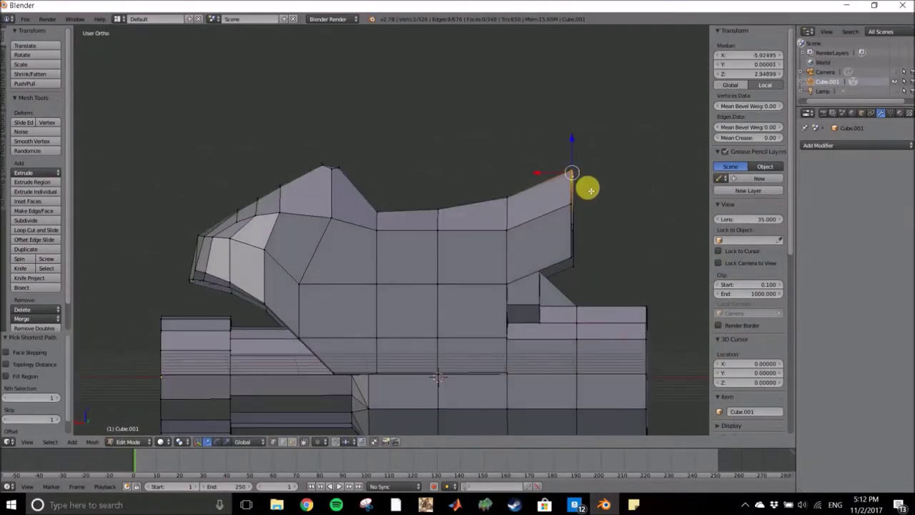
key("e")
key("z")
Cancel the X-axis move and delete the stray extruded vertex
mouse_move(636, 228)
middle_mouse_down()
mouse_move(670, 266)
mouse_move(224, 239)
mouse_move(341, 265)
middle_mouse_up()
key("g")
key("x")
key("Escape")
key("x")
left_click(444, 285)
Select an edge chain on the rear fin and orbit around to inspect the fins
mouse_move(445, 285)
middle_mouse_down()
mouse_move(221, 317)
mouse_move(594, 190)
mouse_move(300, 280)
mouse_move(500, 379)
mouse_move(466, 71)
middle_mouse_up()
right_click(466, 71)
right_click(459, 160, "ctrl")
scroll(391, 291, "down", 2)
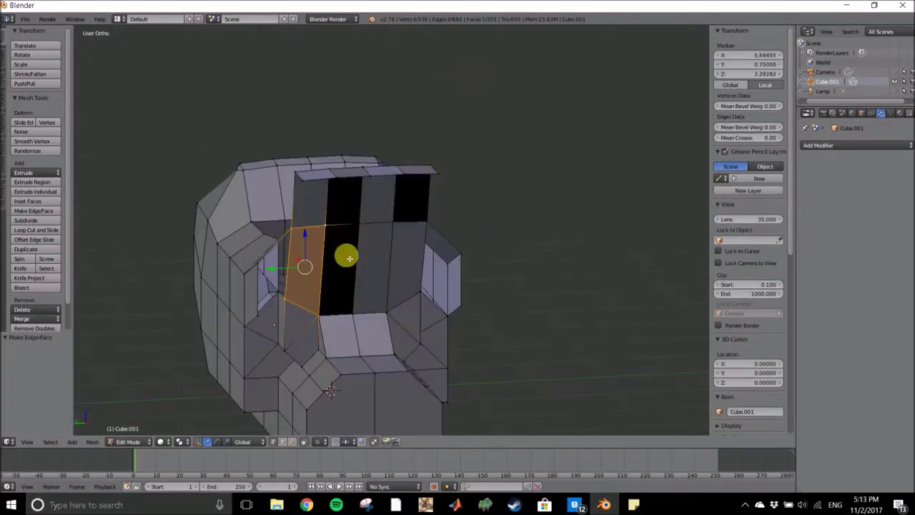
mouse_move(416, 284)
middle_mouse_down()
mouse_move(537, 113)
mouse_move(364, 41)
mouse_move(169, 107)
middle_mouse_up()
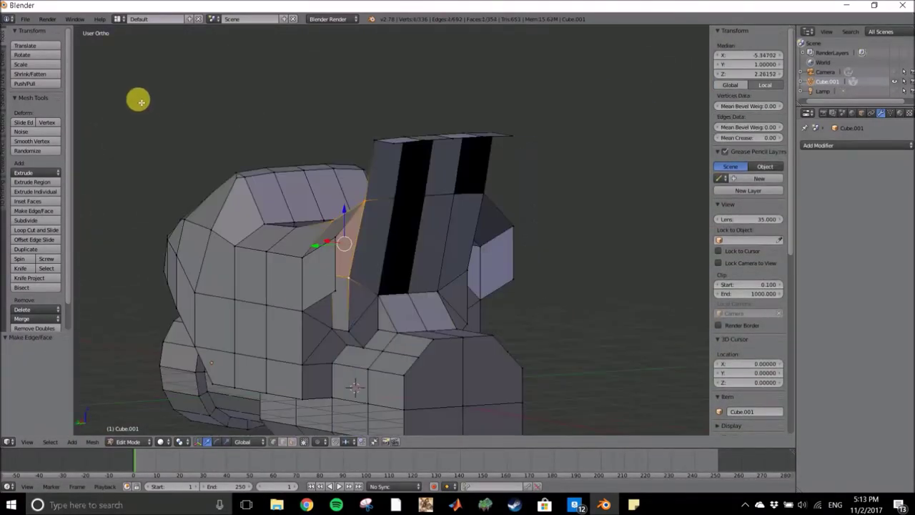
middle_click_drag(80, 95, 124, 118)
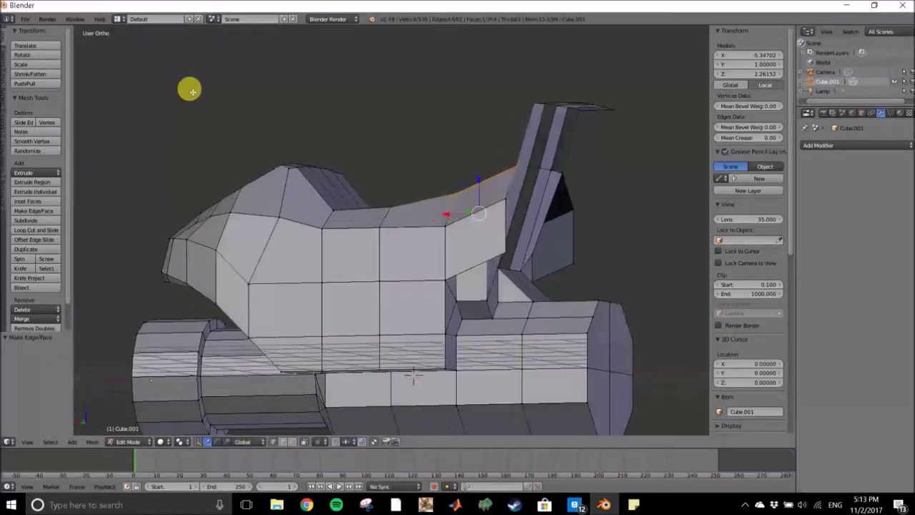